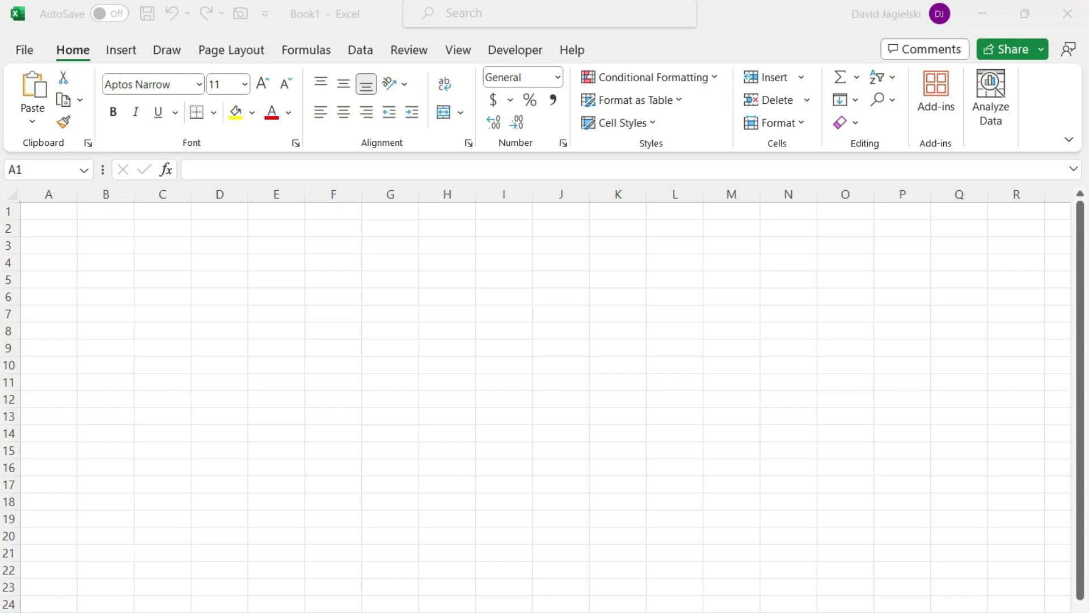
Step: Bring up the Yahoo Finance Top Cryptos watchlist, review its 30 symbols, and copy the page URL
{"action": "key", "text": "alt+Tab"}
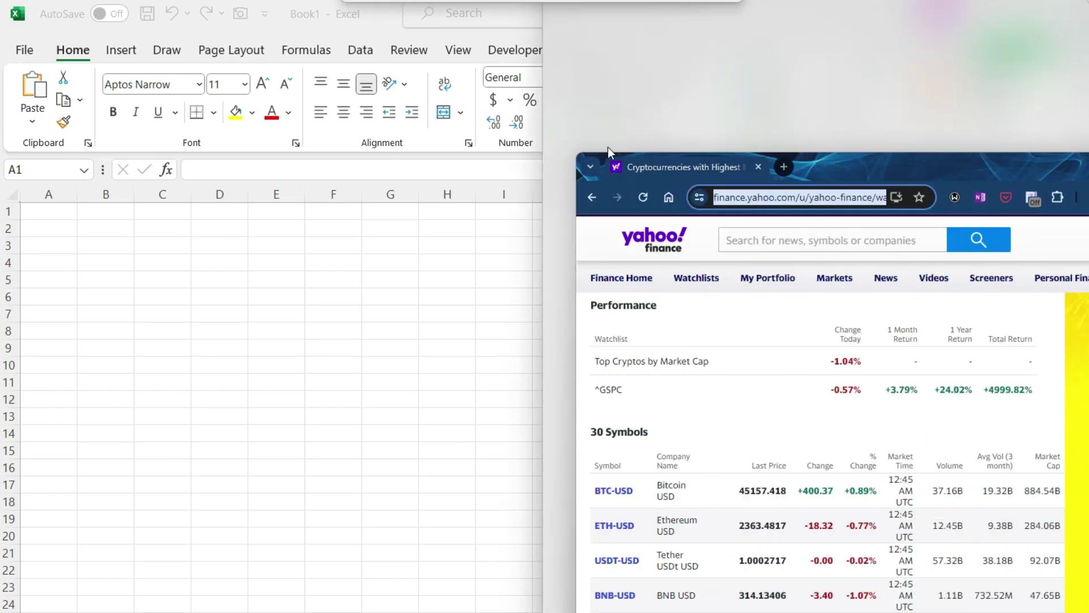
{"action": "left_click_drag", "start_coordinate": [990, 159], "coordinate": [519, 82]}
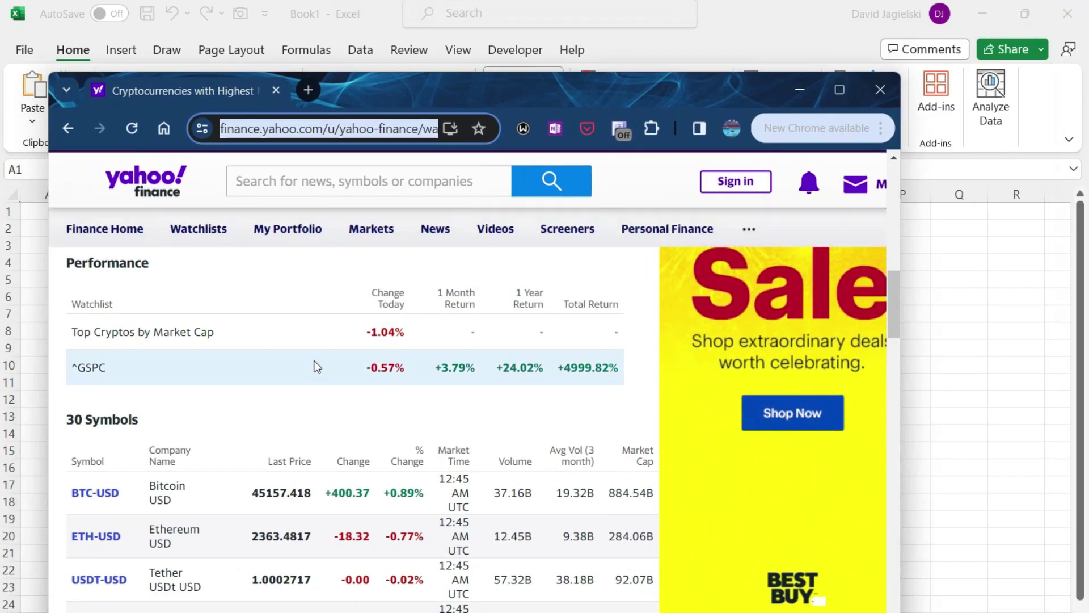
{"action": "scroll", "coordinate": [366, 391], "scroll_direction": "up", "scroll_amount": 10}
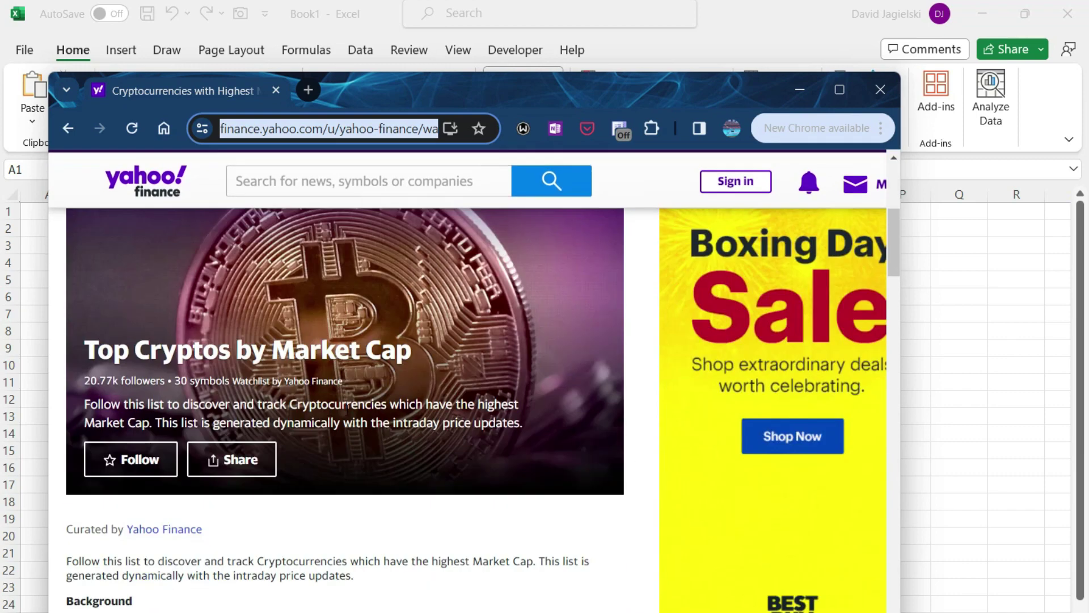
{"action": "scroll", "coordinate": [348, 409], "scroll_direction": "down", "scroll_amount": 8}
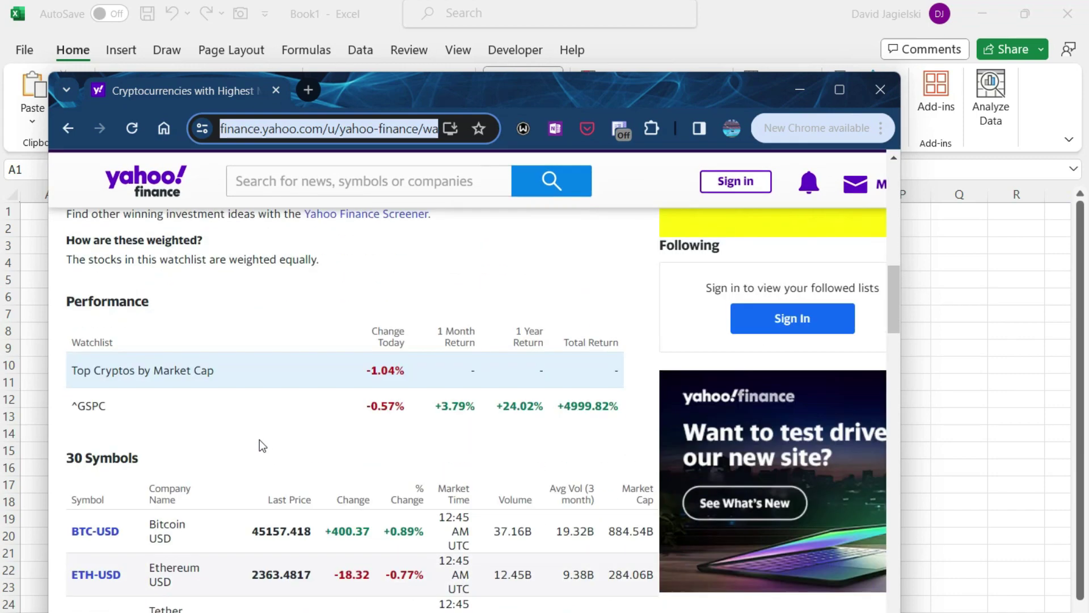
{"action": "scroll", "coordinate": [259, 440], "scroll_direction": "down", "scroll_amount": 12}
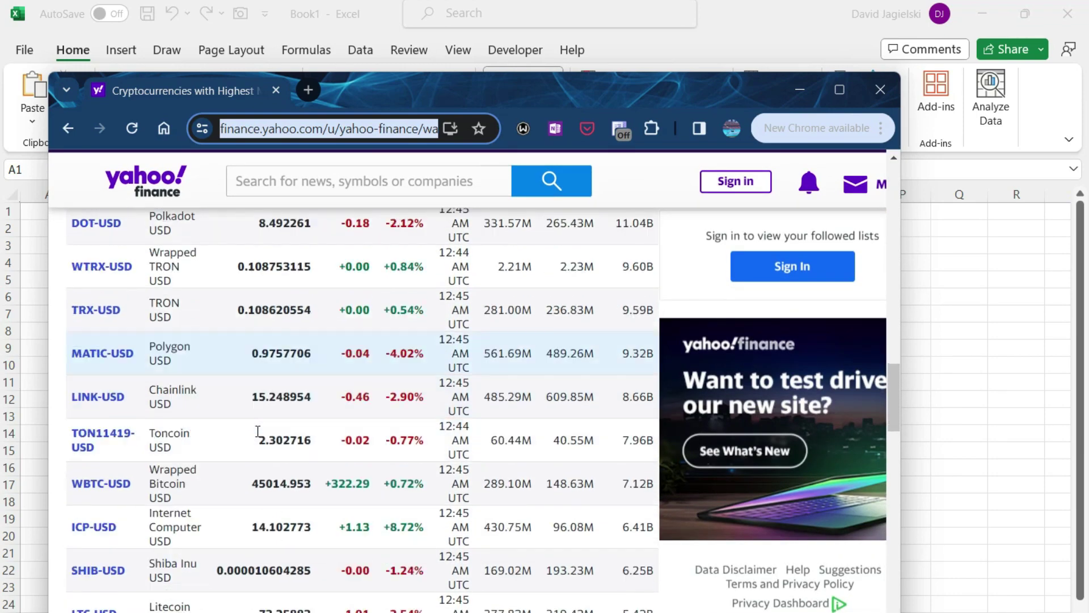
{"action": "scroll", "coordinate": [257, 431], "scroll_direction": "down", "scroll_amount": 3}
{"action": "scroll", "coordinate": [253, 405], "scroll_direction": "down", "scroll_amount": 2}
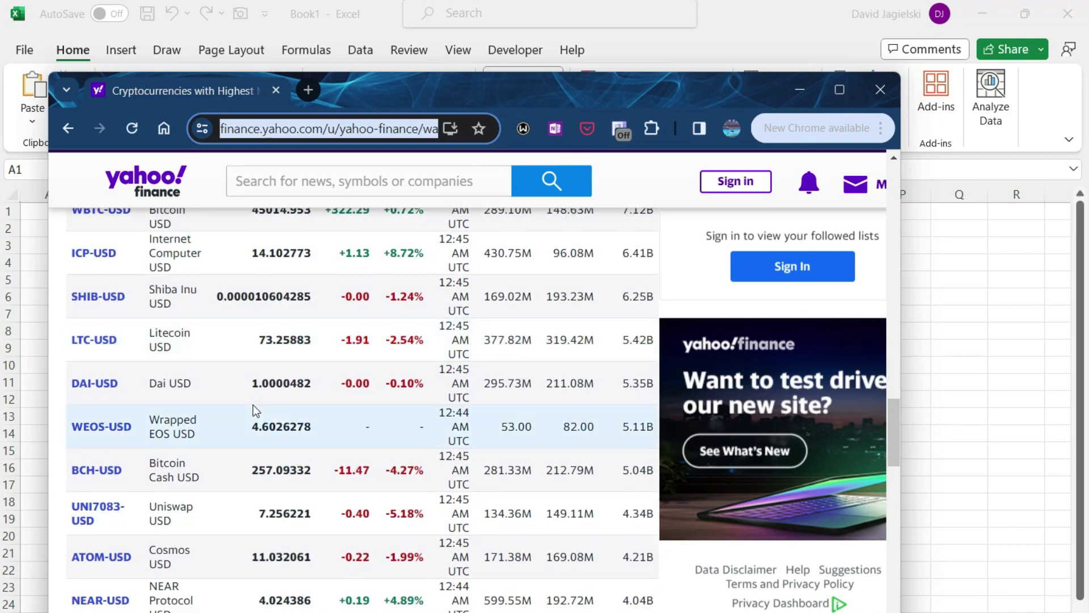
{"action": "scroll", "coordinate": [240, 390], "scroll_direction": "up", "scroll_amount": 3}
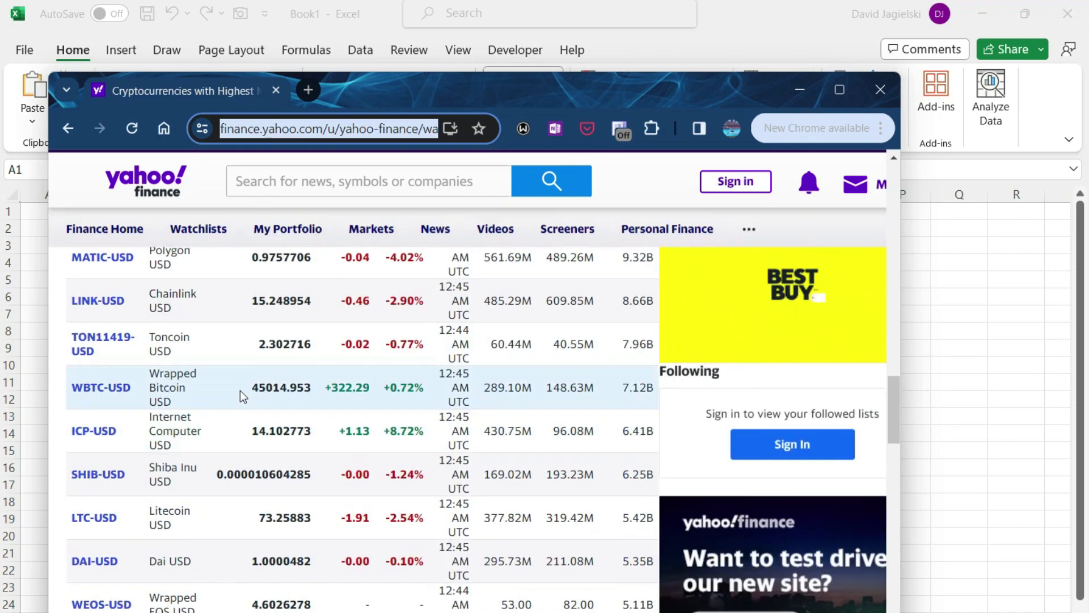
{"action": "right_click", "coordinate": [323, 131]}
{"action": "left_click", "coordinate": [386, 291]}
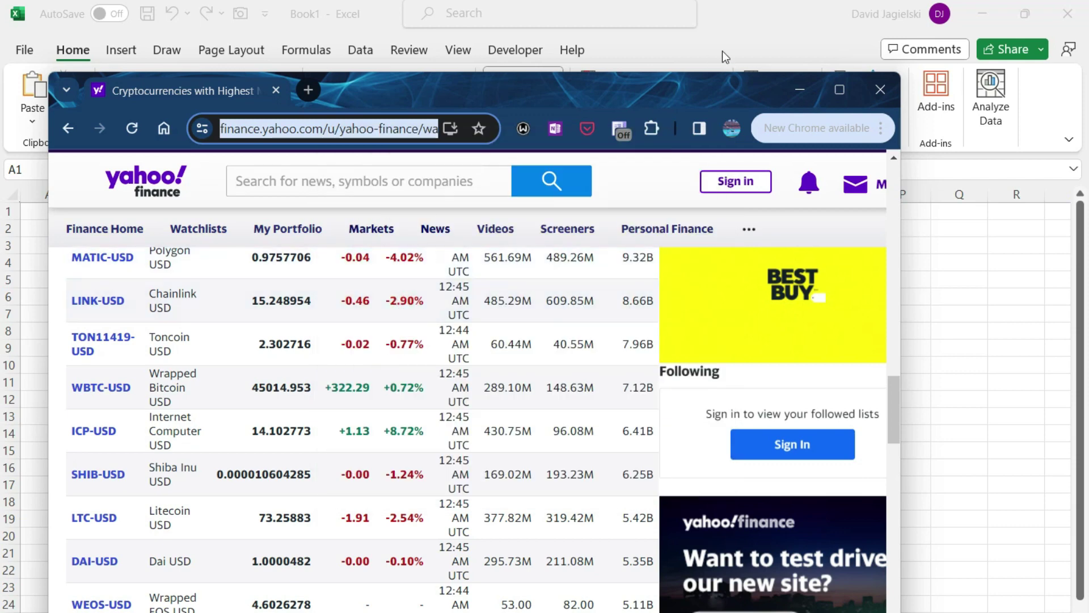
Step: Back in Excel, run a From Web import using the pasted Yahoo Finance watchlist URL
{"action": "left_click", "coordinate": [799, 27]}
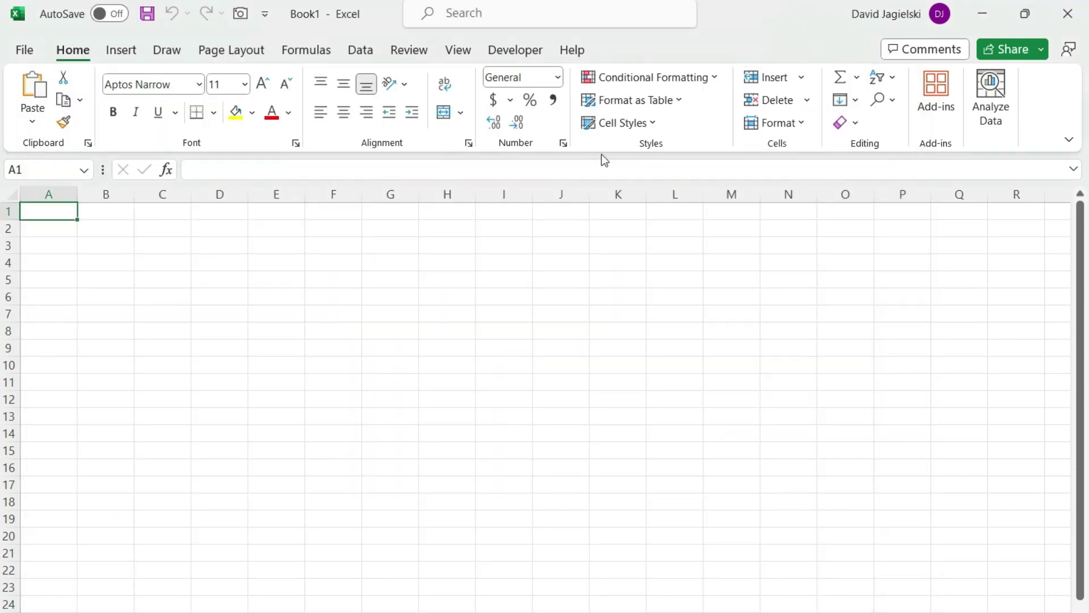
{"action": "left_click", "coordinate": [356, 52]}
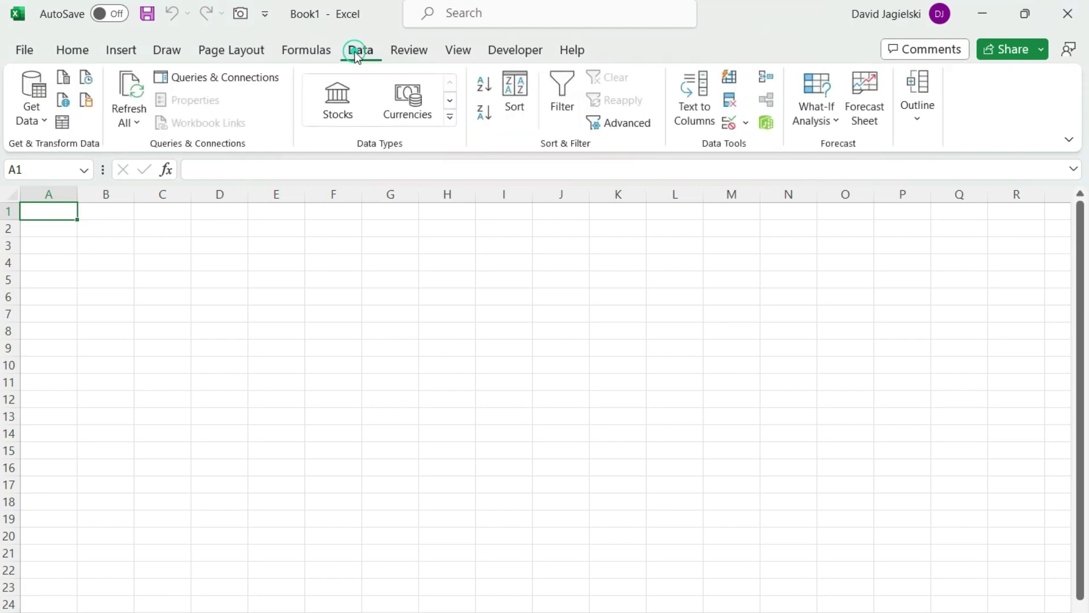
{"action": "left_click", "coordinate": [65, 102]}
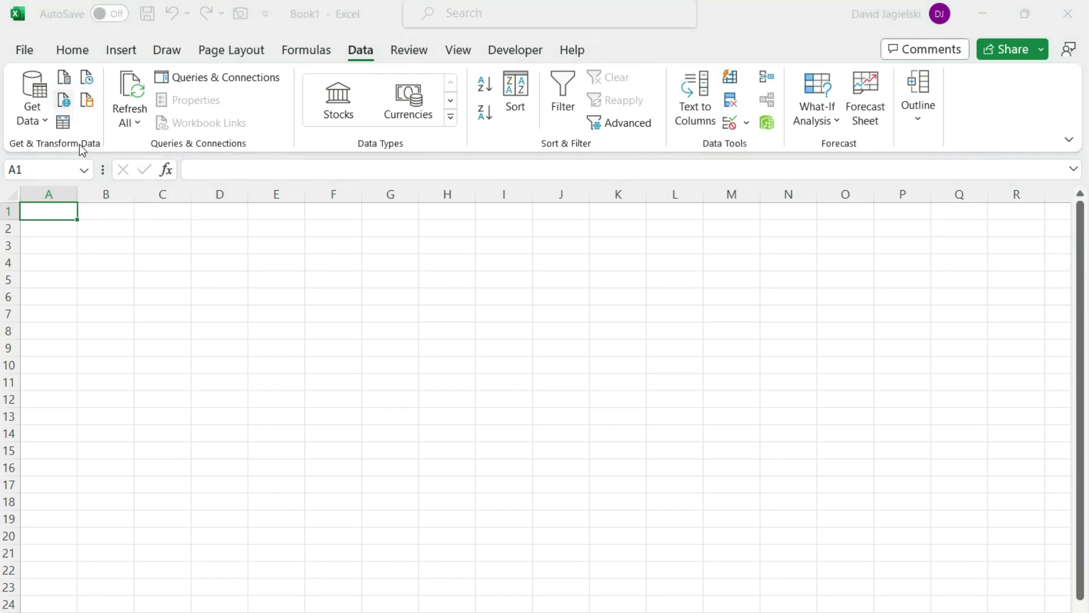
{"action": "key", "text": "ctrl+v"}
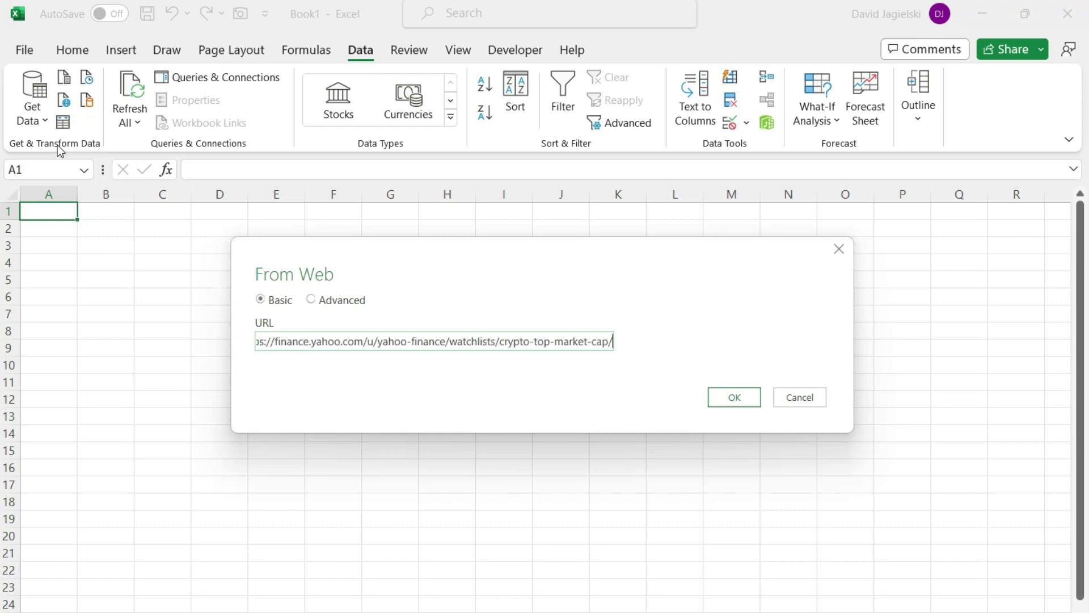
{"action": "left_click", "coordinate": [732, 397]}
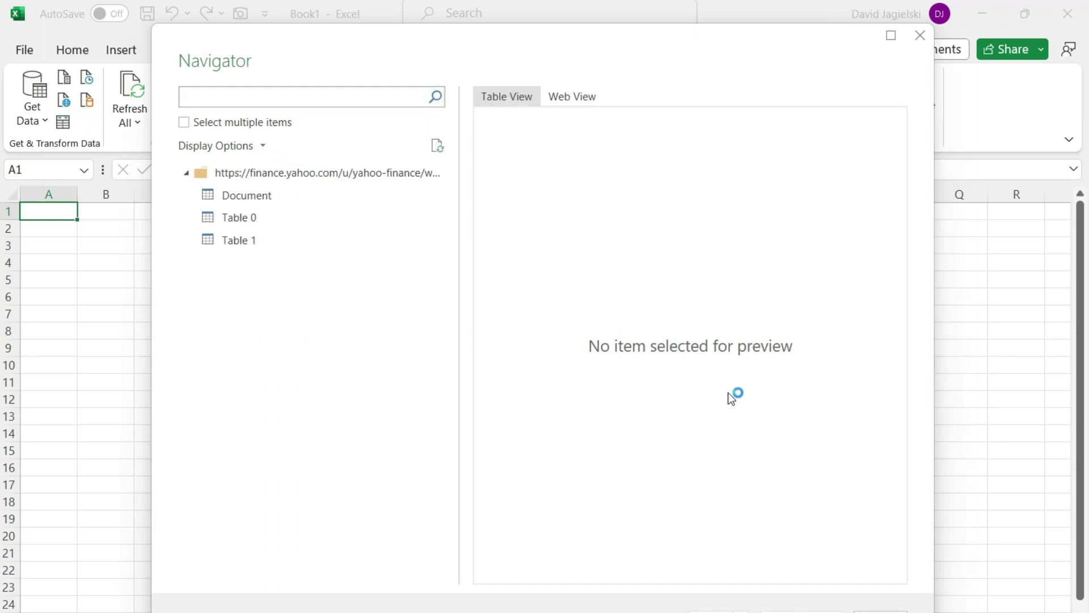
Step: Preview Table 0 and Table 1 in Navigator, then load Table 1 into Power Query Editor
{"action": "left_click", "coordinate": [263, 217]}
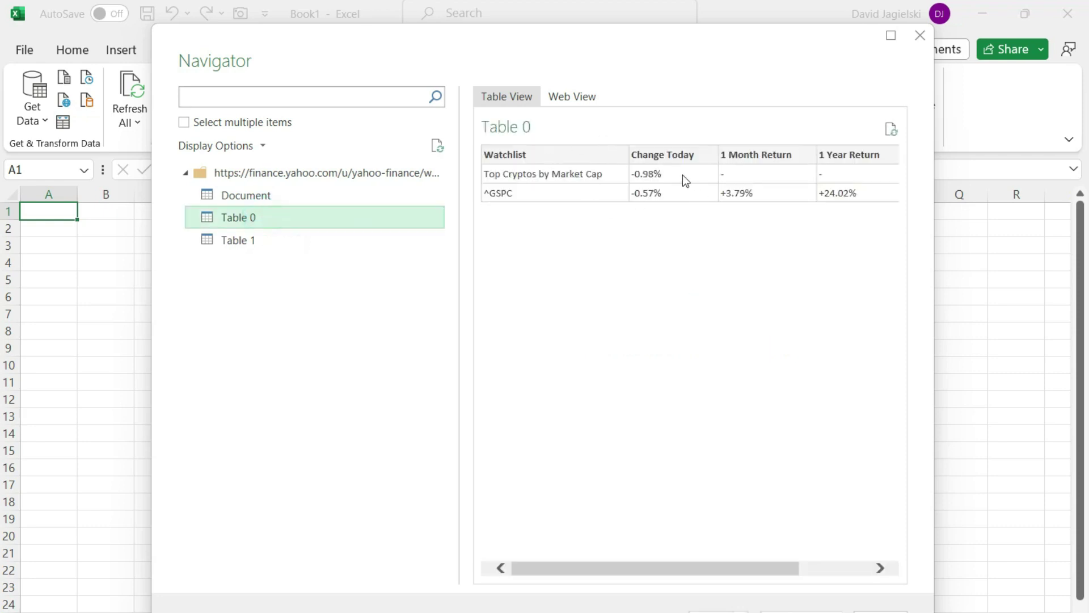
{"action": "left_click", "coordinate": [274, 243]}
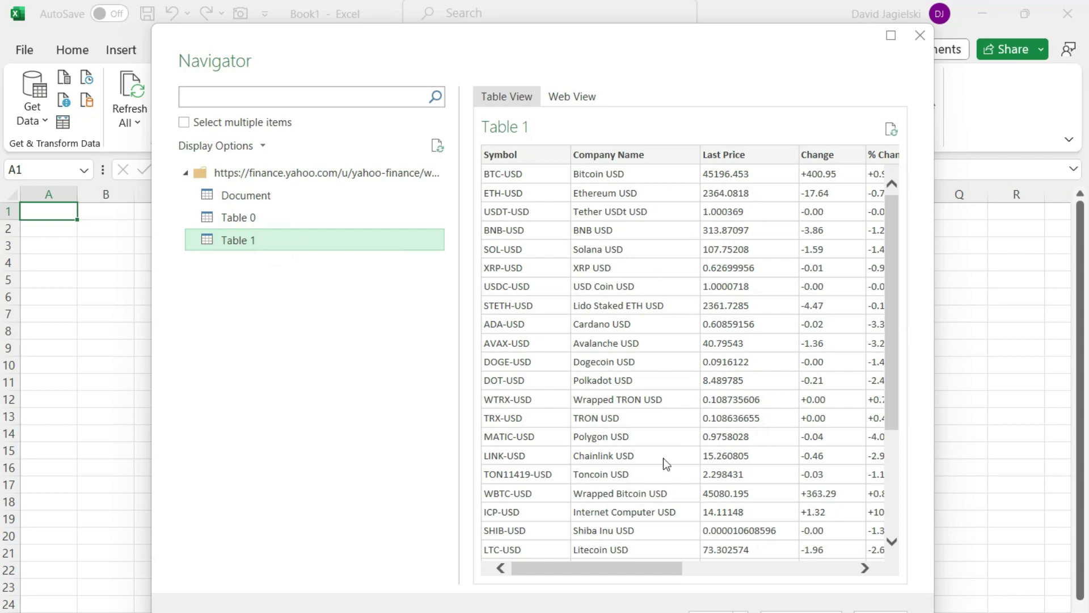
{"action": "left_click_drag", "start_coordinate": [645, 568], "coordinate": [540, 489]}
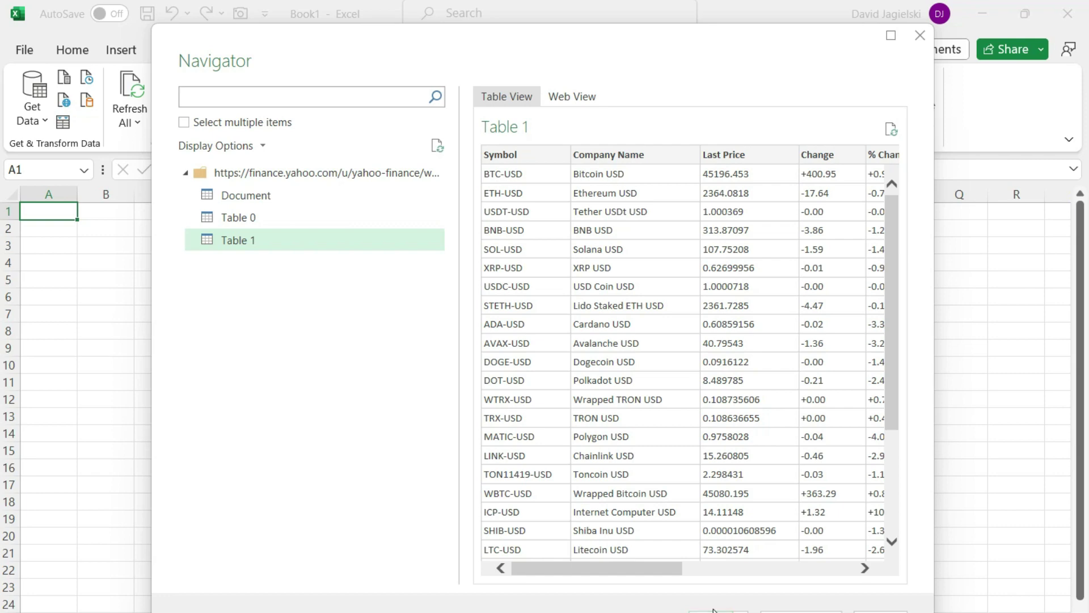
{"action": "left_click", "coordinate": [717, 567]}
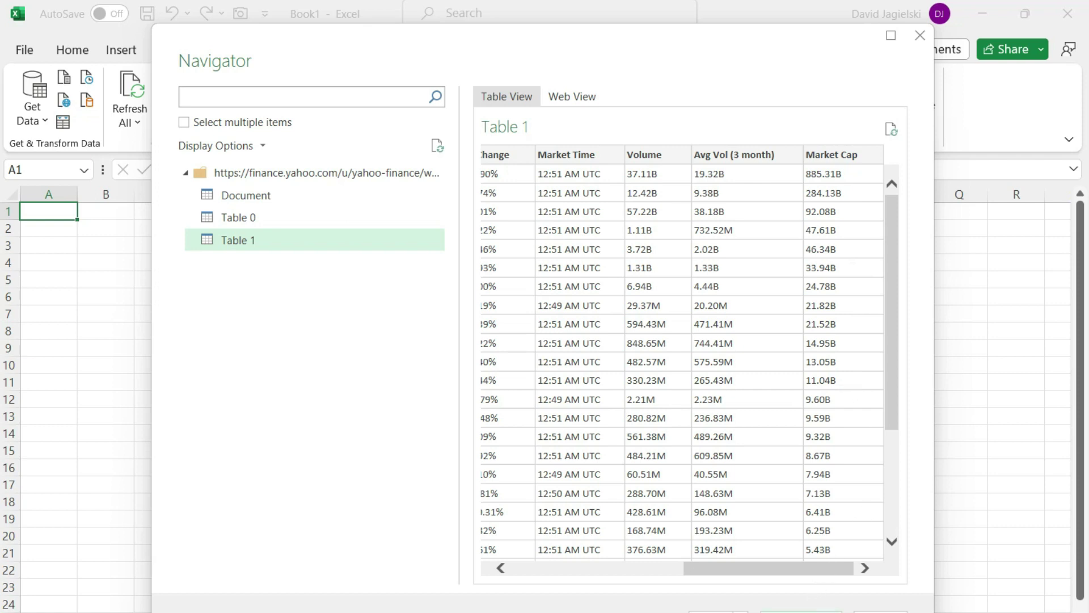
{"action": "left_click", "coordinate": [876, 610]}
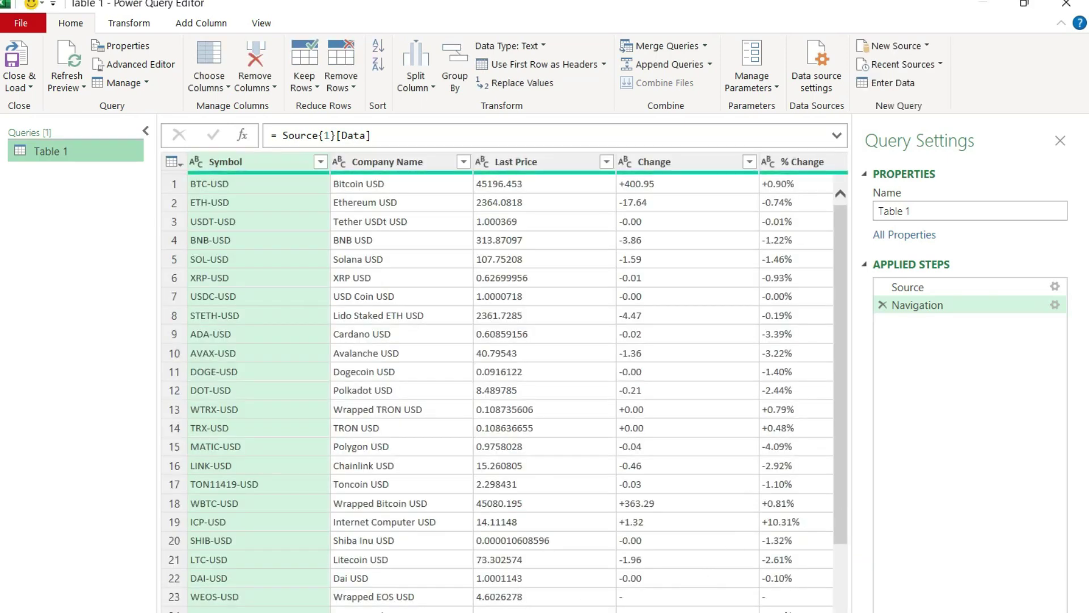
Step: Select the Market Cap column and choose Extract > Text Before Delimiter
{"action": "scroll", "coordinate": [500, 386], "scroll_direction": "right", "scroll_amount": 15}
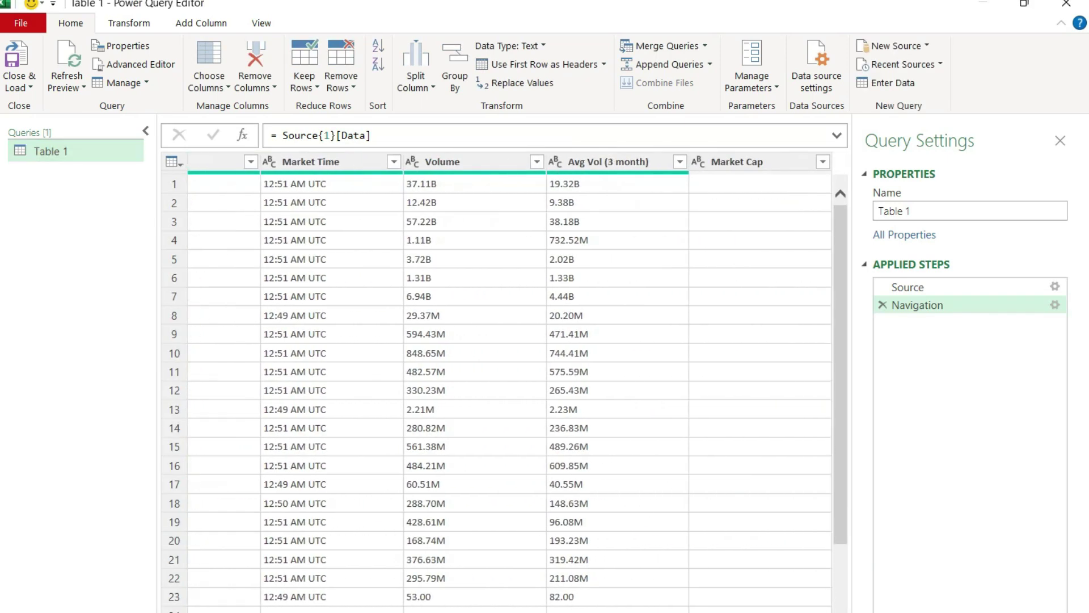
{"action": "scroll", "coordinate": [790, 398], "scroll_direction": "down", "scroll_amount": 2}
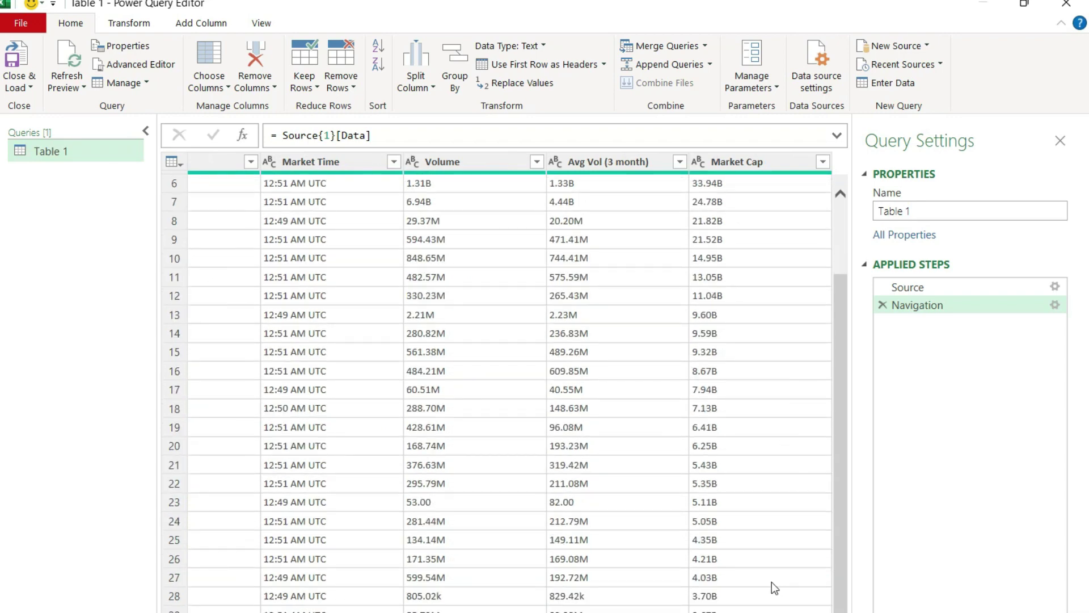
{"action": "scroll", "coordinate": [786, 375], "scroll_direction": "up", "scroll_amount": 2}
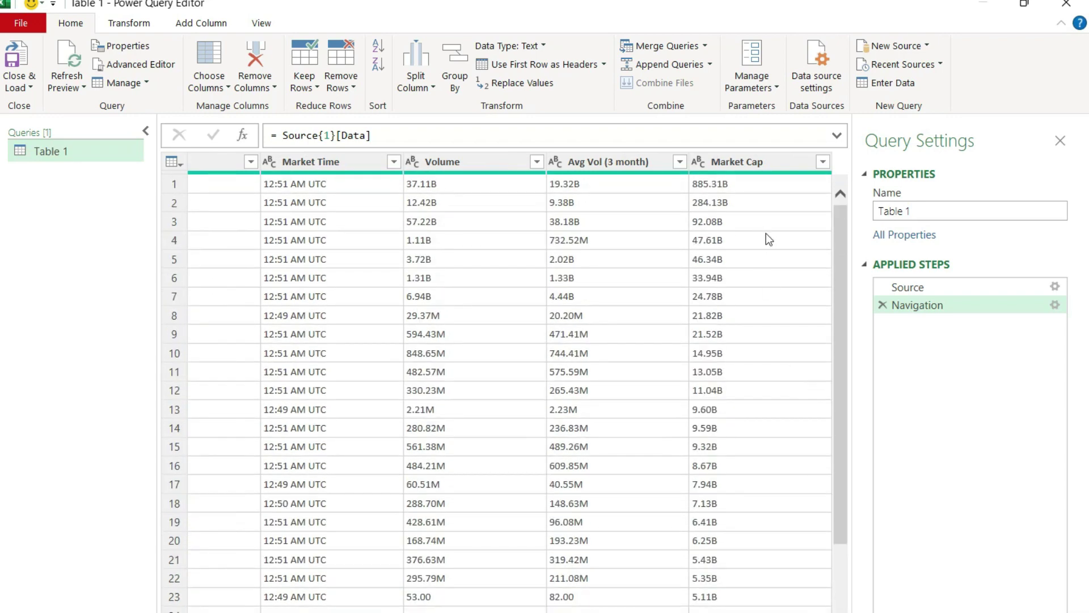
{"action": "left_click", "coordinate": [737, 163]}
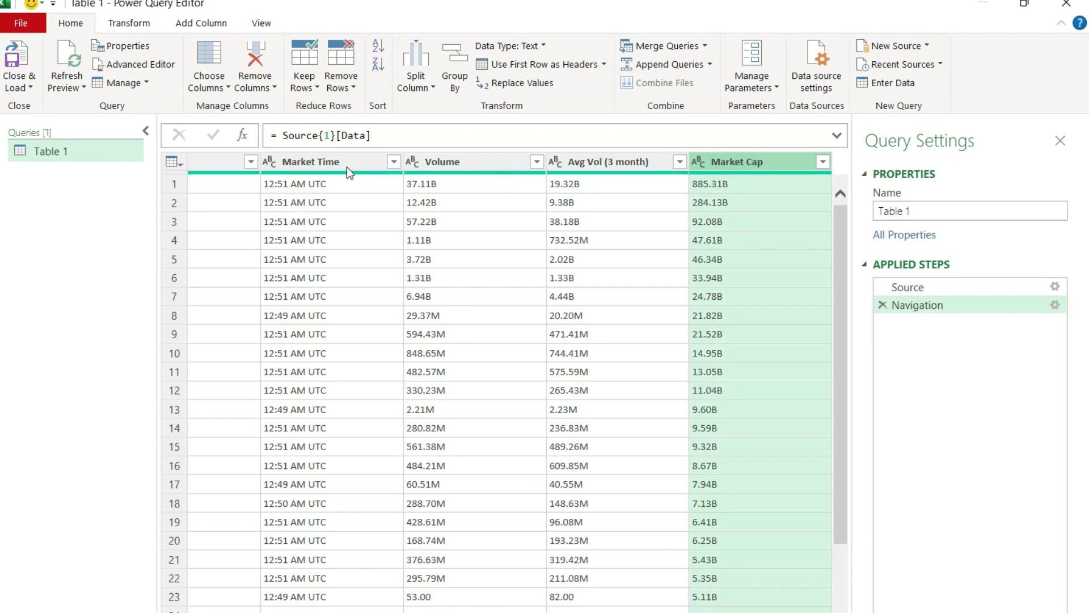
{"action": "left_click", "coordinate": [136, 24]}
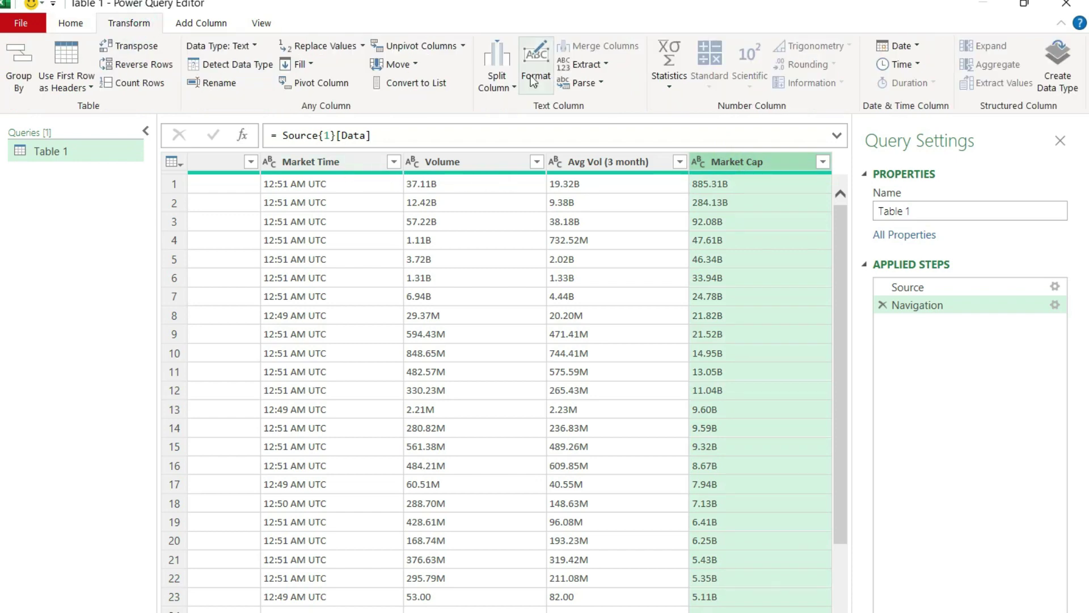
{"action": "left_click", "coordinate": [593, 65]}
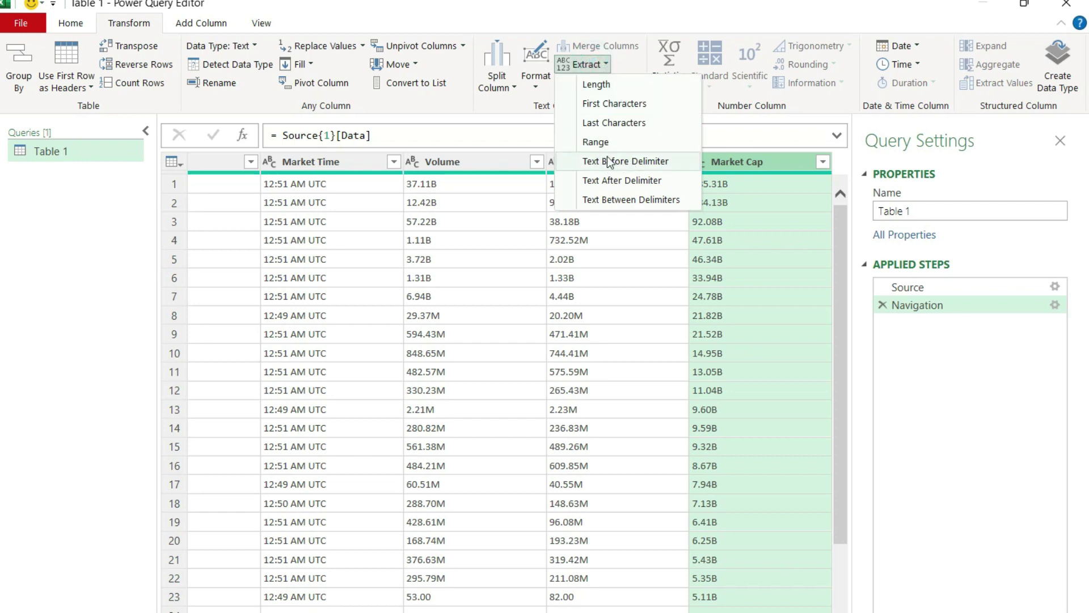
{"action": "left_click", "coordinate": [644, 160]}
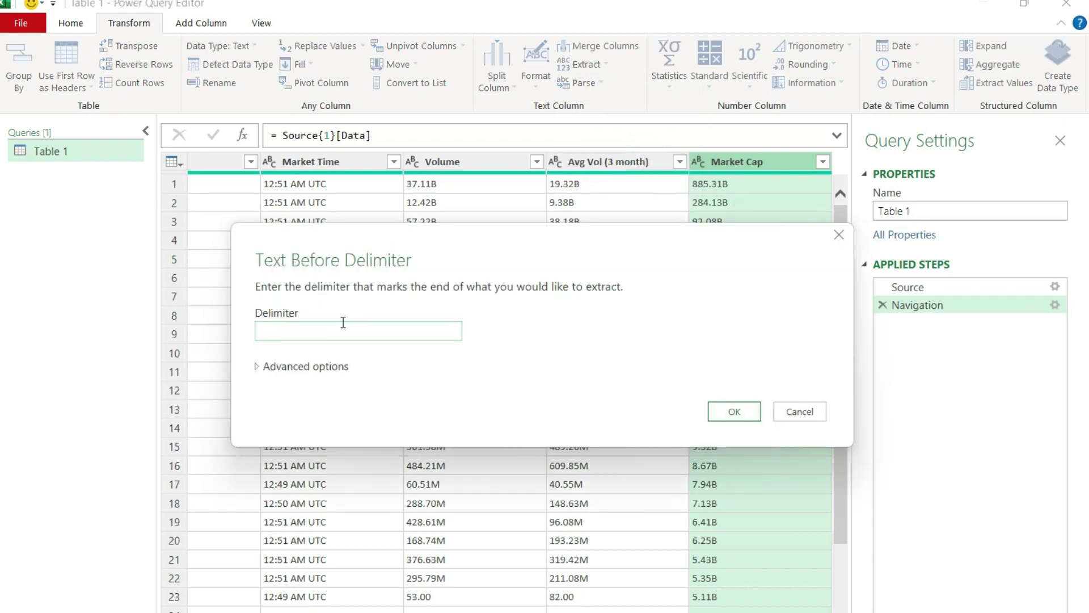
Step: Keep only the Market Cap text before the delimiter B
{"action": "left_click", "coordinate": [343, 323]}
{"action": "type", "text": "B"}
{"action": "left_click", "coordinate": [727, 411]}
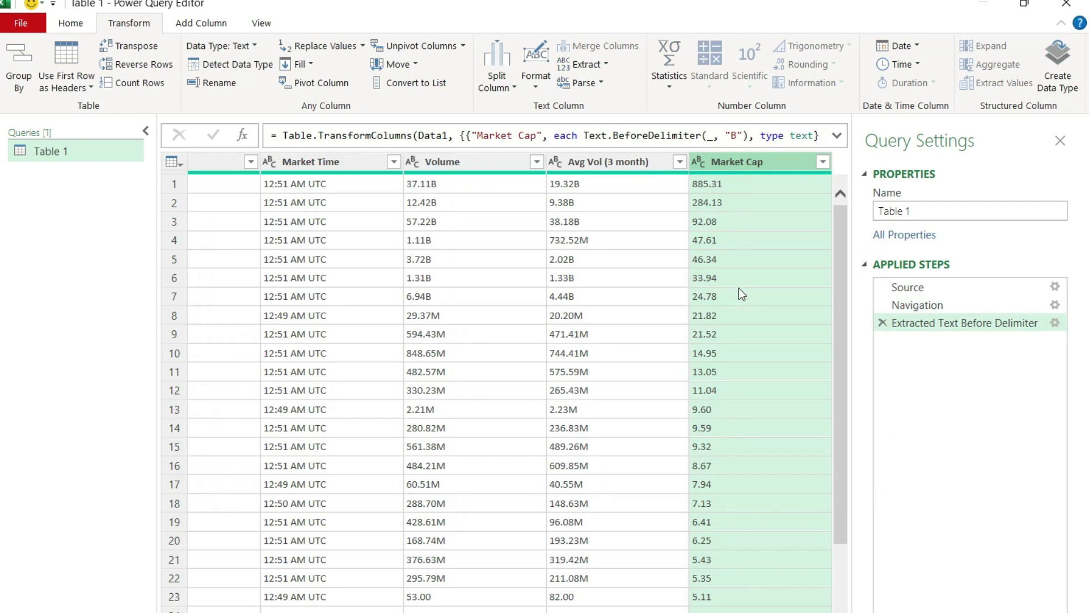
Step: Change the Market Cap column type to Decimal Number
{"action": "left_click", "coordinate": [701, 162]}
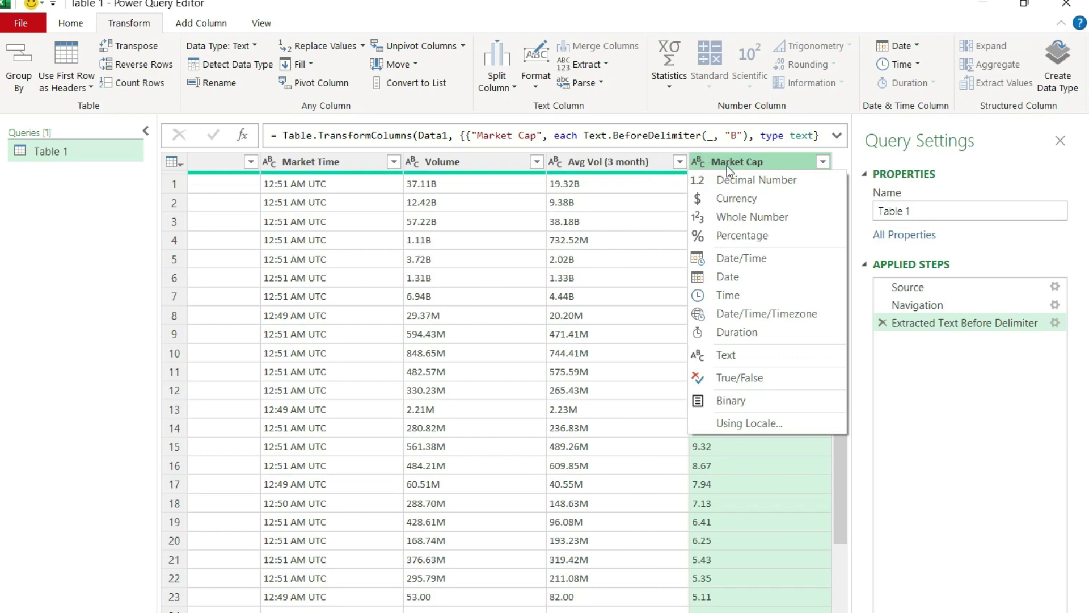
{"action": "left_click", "coordinate": [734, 179]}
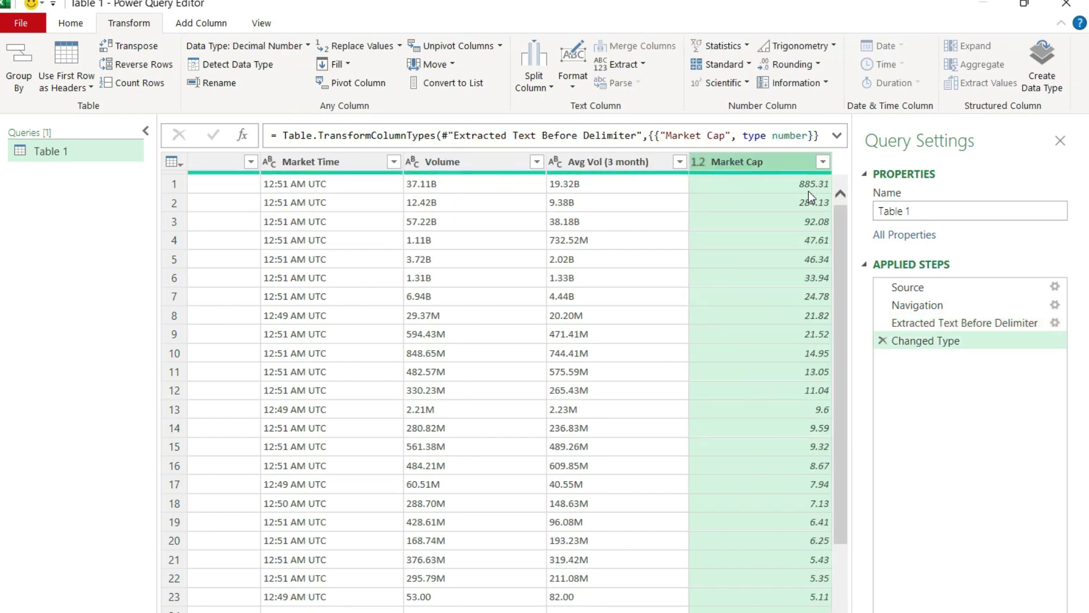
{"action": "scroll", "coordinate": [788, 362], "scroll_direction": "down", "scroll_amount": 2}
{"action": "scroll", "coordinate": [789, 362], "scroll_direction": "up", "scroll_amount": 2}
{"action": "left_click", "coordinate": [68, 23]}
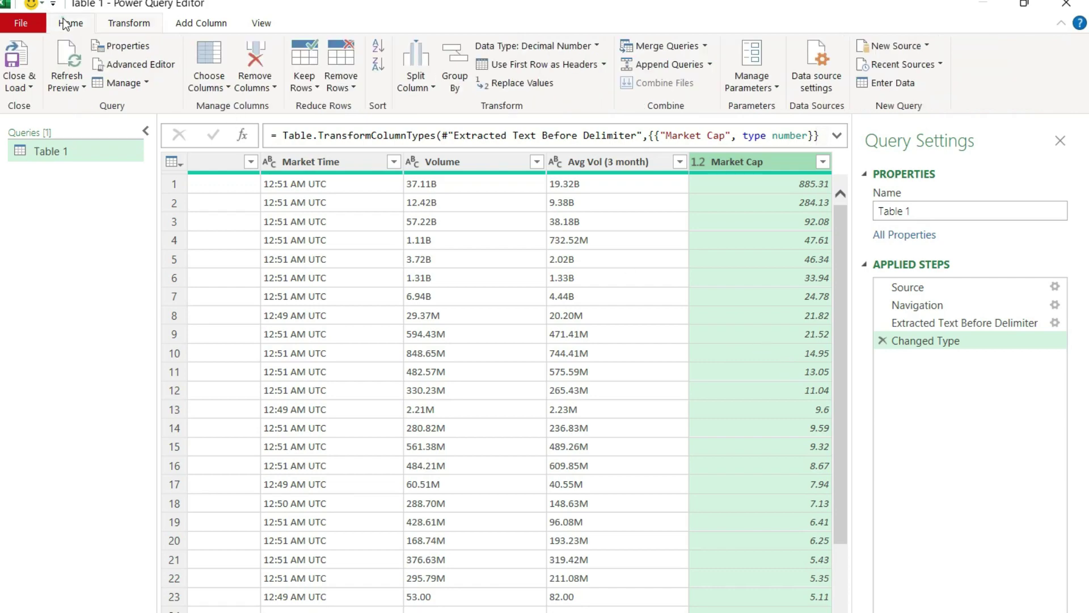
Step: Close & Load the crypto query onto the worksheet as Table_1 and close the Queries pane
{"action": "left_click", "coordinate": [26, 57]}
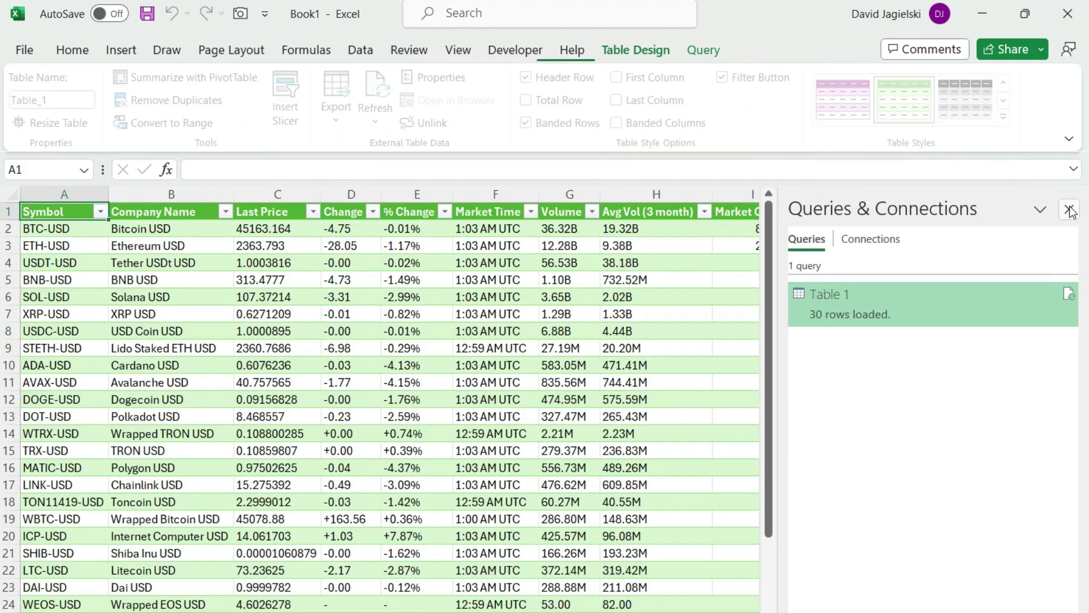
{"action": "left_click", "coordinate": [1070, 209]}
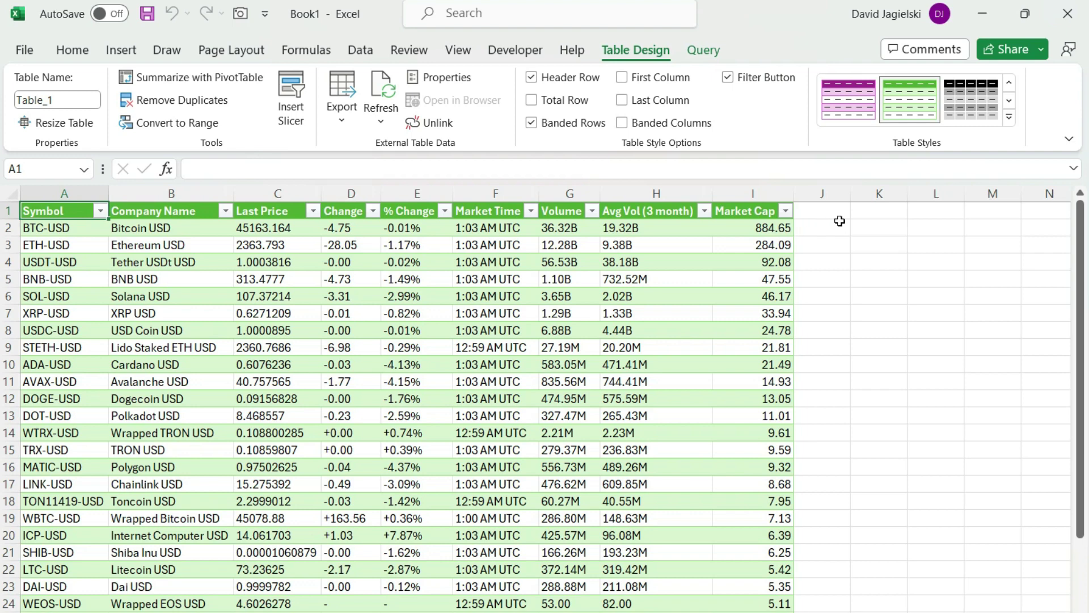
{"action": "left_click", "coordinate": [865, 215]}
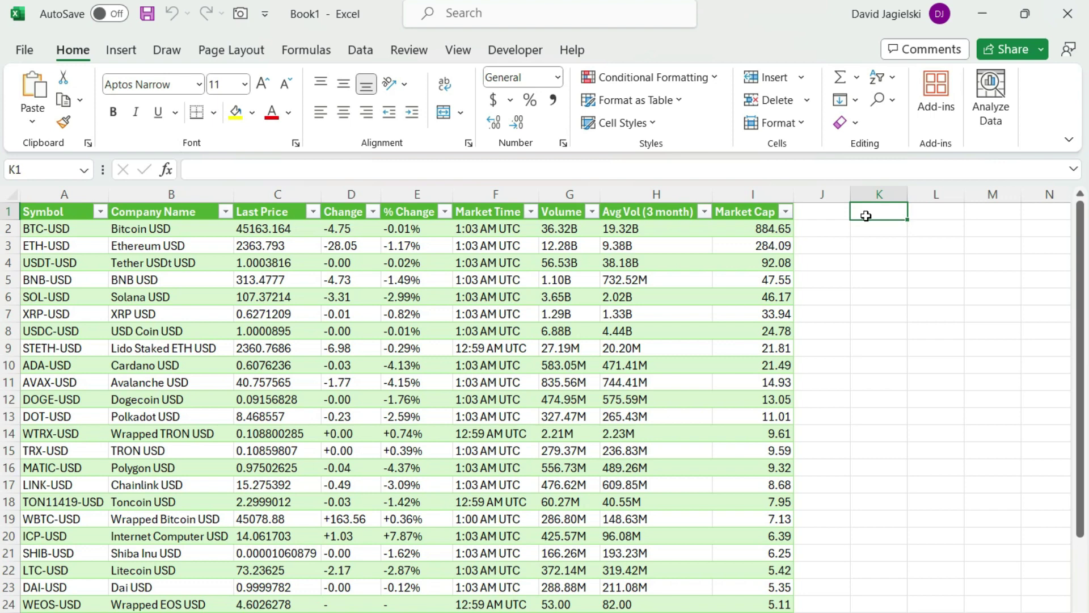
Step: Enter the heading MarketCap in K1 and the value 1810 in K2
{"action": "type", "text": "M"}
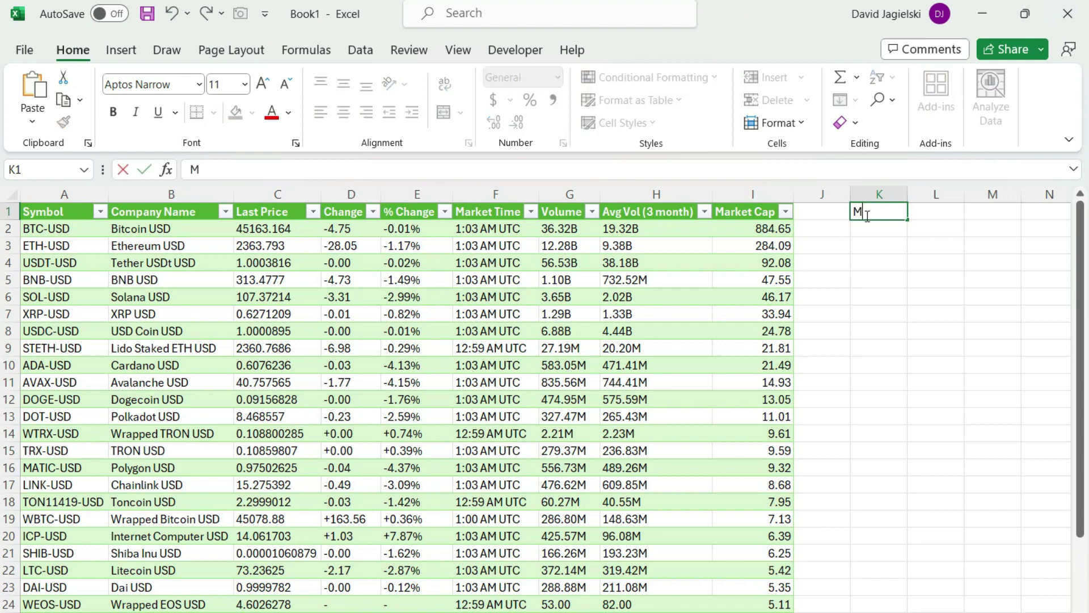
{"action": "type", "text": "arketCap"}
{"action": "key", "text": "Return"}
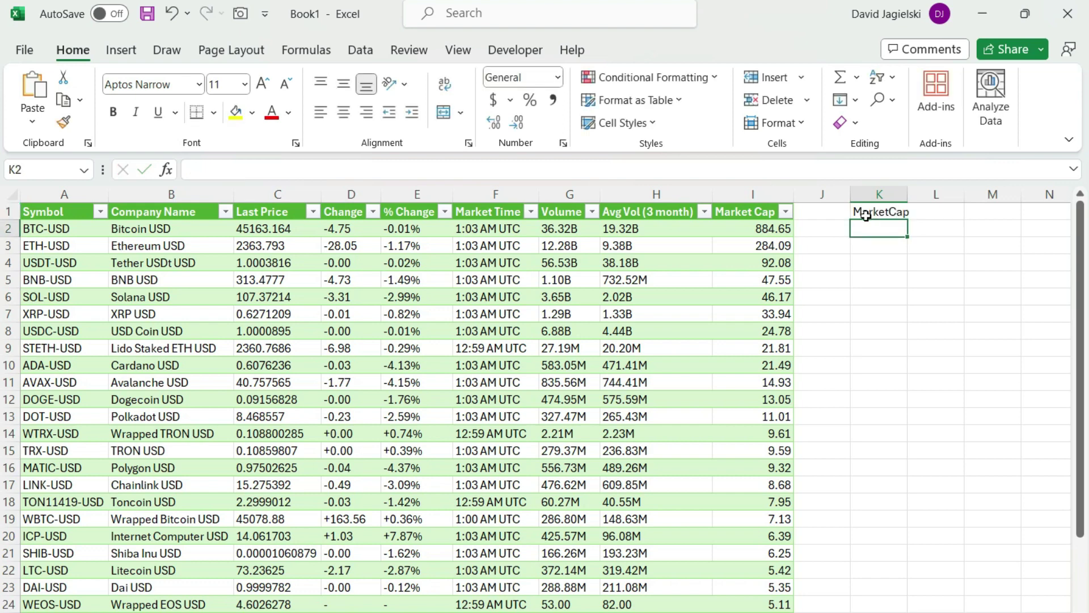
{"action": "type", "text": "1810"}
{"action": "key", "text": "Return"}
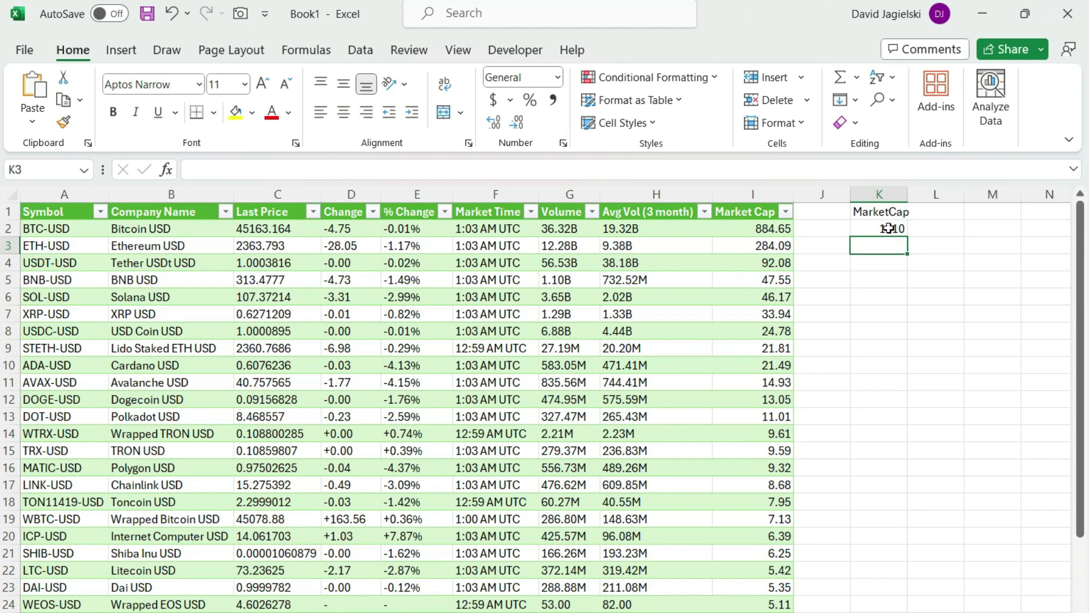
Step: Load the MarketCap cells into Power Query as a new table from range
{"action": "left_click", "coordinate": [889, 228]}
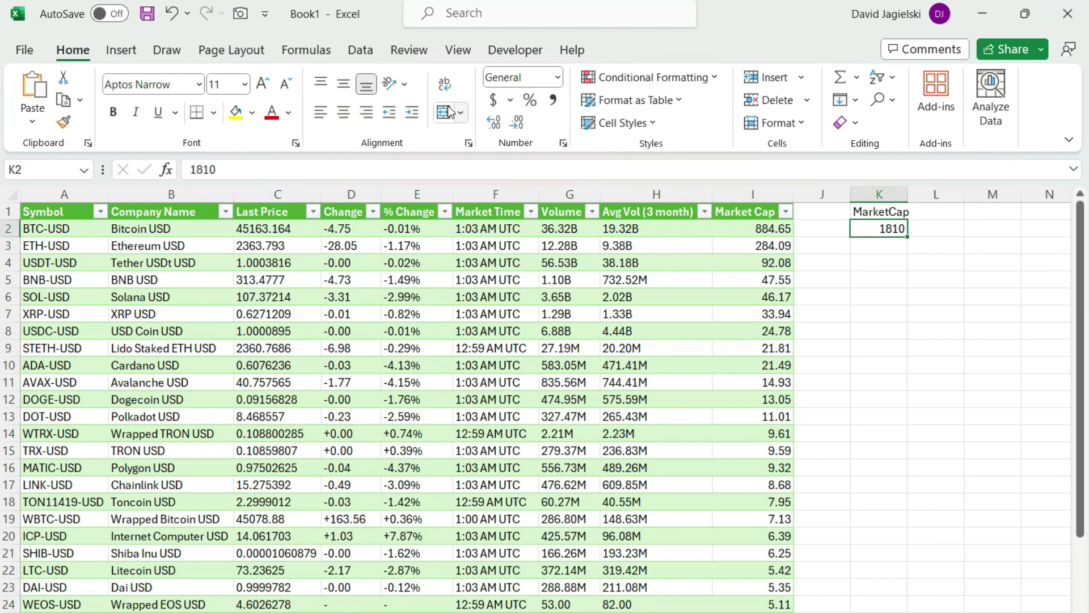
{"action": "left_click", "coordinate": [360, 50]}
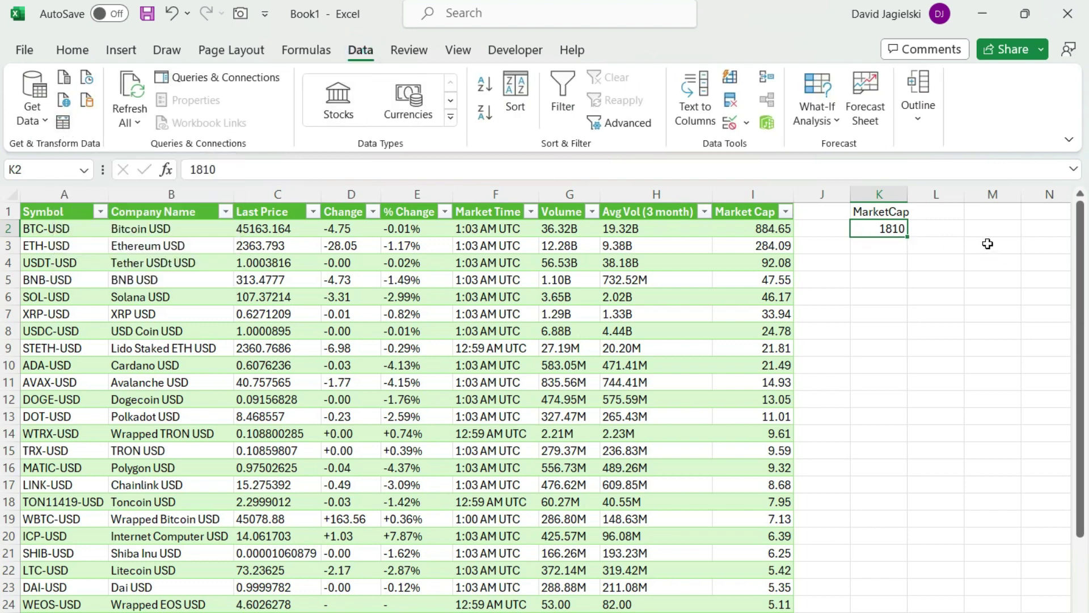
{"action": "left_click", "coordinate": [66, 123]}
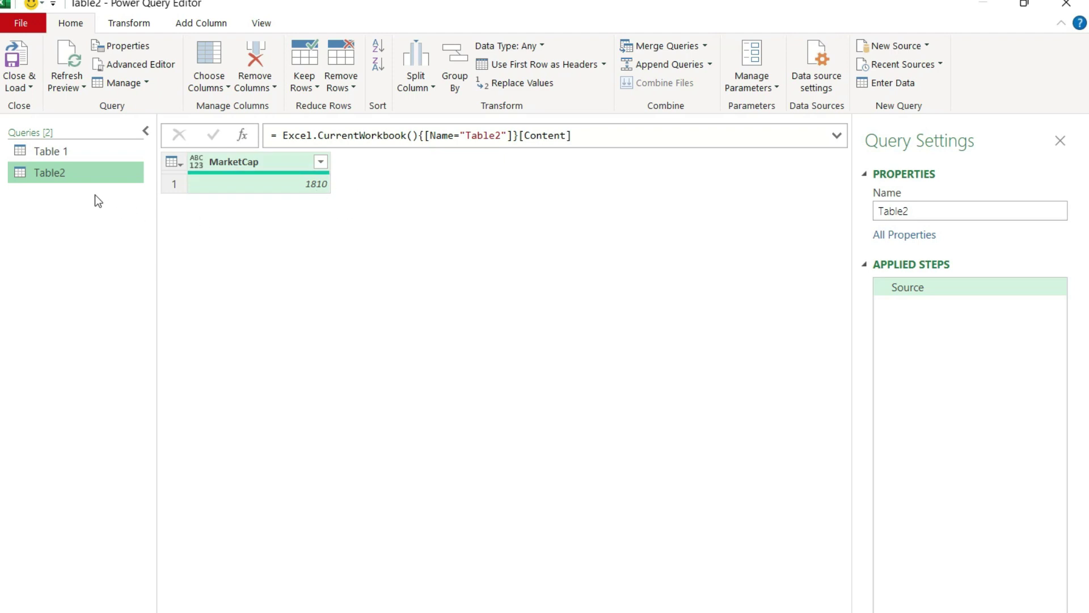
Step: Rename the Table2 query to MarketCap
{"action": "right_click", "coordinate": [77, 175]}
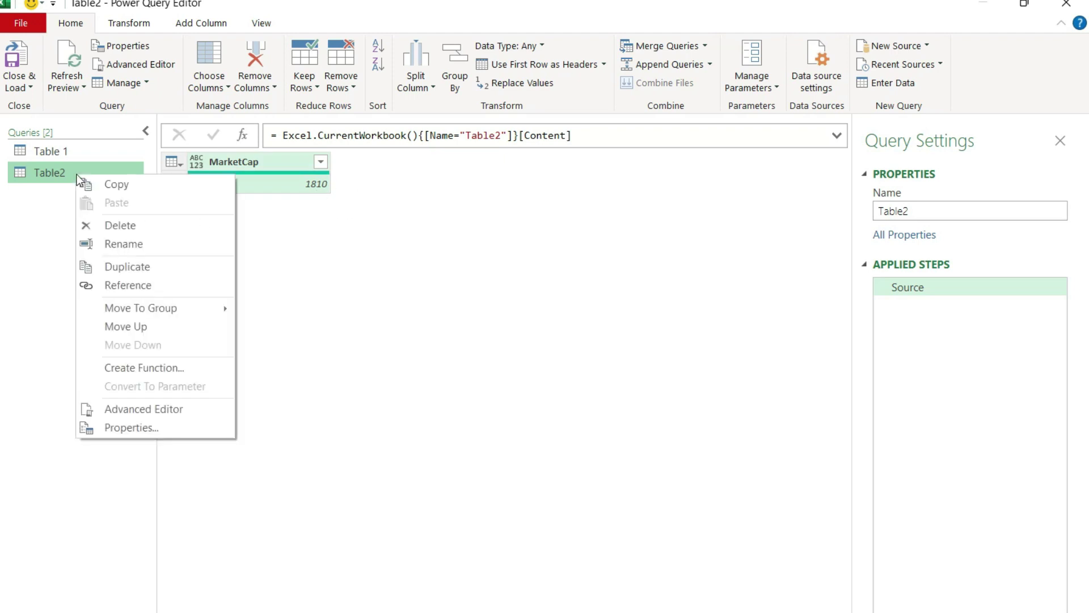
{"action": "left_click", "coordinate": [142, 238]}
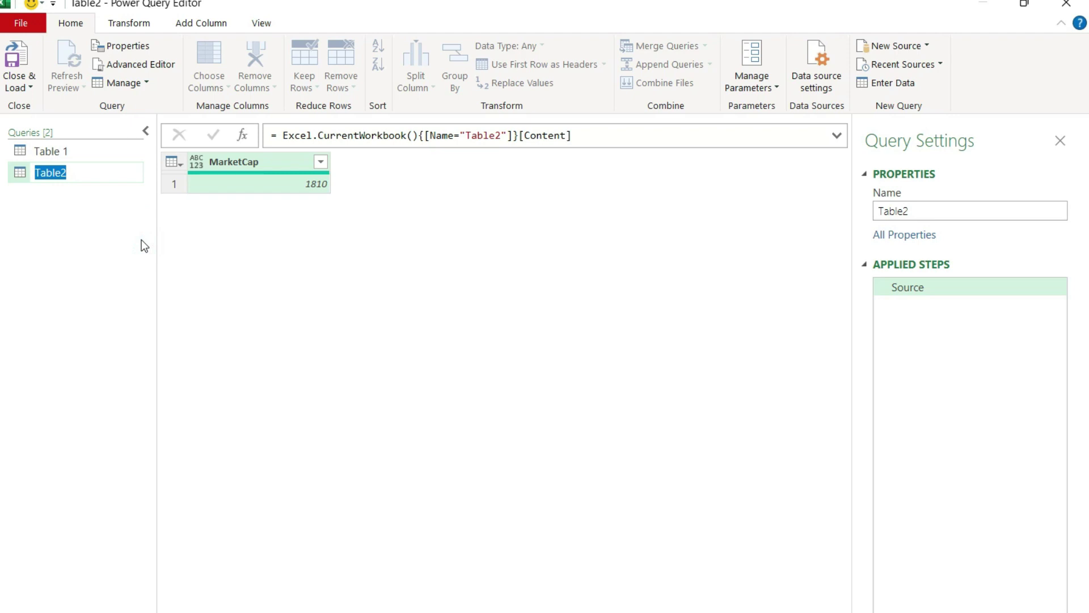
{"action": "type", "text": "MarketCap"}
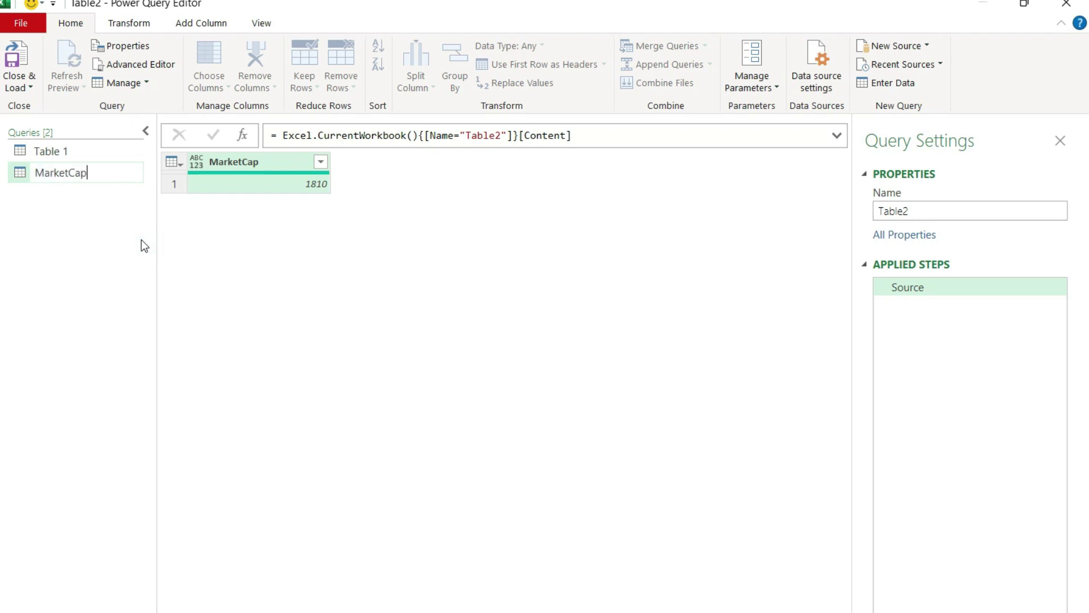
{"action": "key", "text": "Return"}
Step: Rename the Table 1 query to YahooFinance and check both queries
{"action": "left_click", "coordinate": [70, 151]}
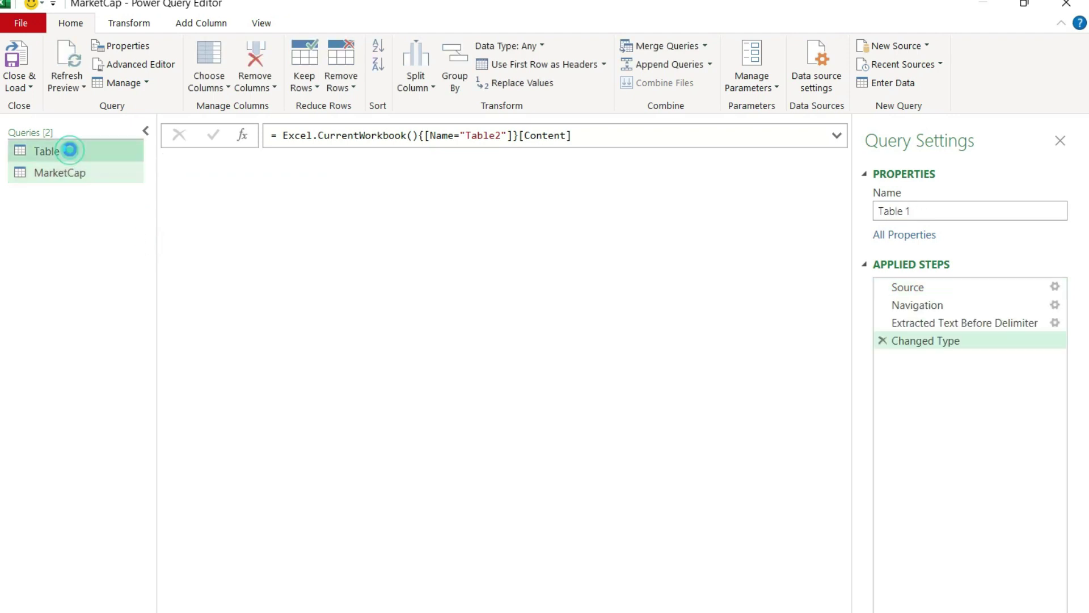
{"action": "right_click", "coordinate": [69, 150]}
{"action": "left_click", "coordinate": [117, 219]}
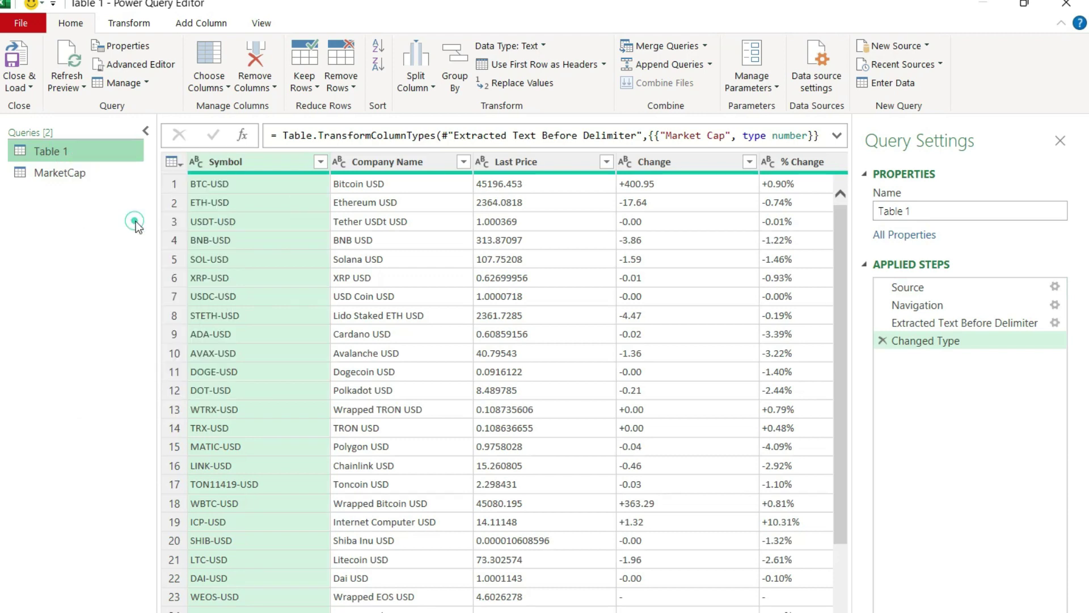
{"action": "type", "text": "YahooFinance"}
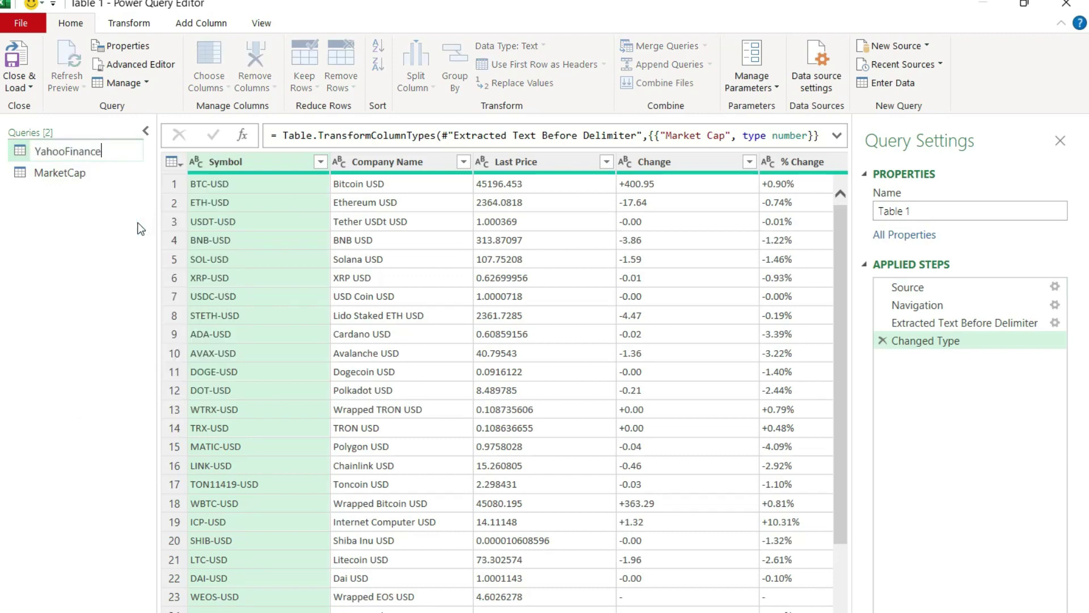
{"action": "key", "text": "Return"}
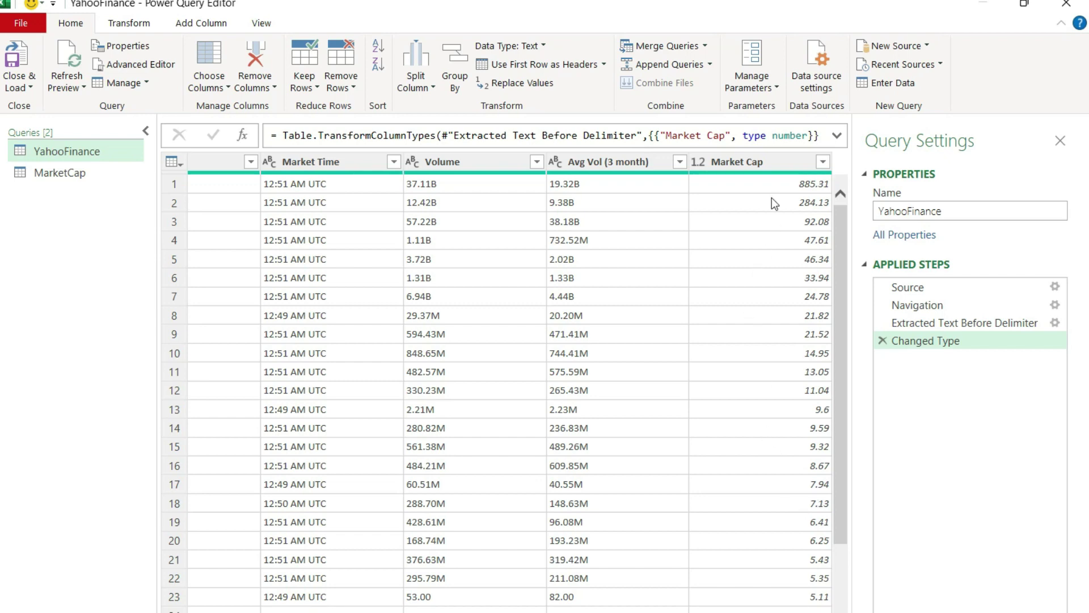
{"action": "left_click", "coordinate": [60, 174]}
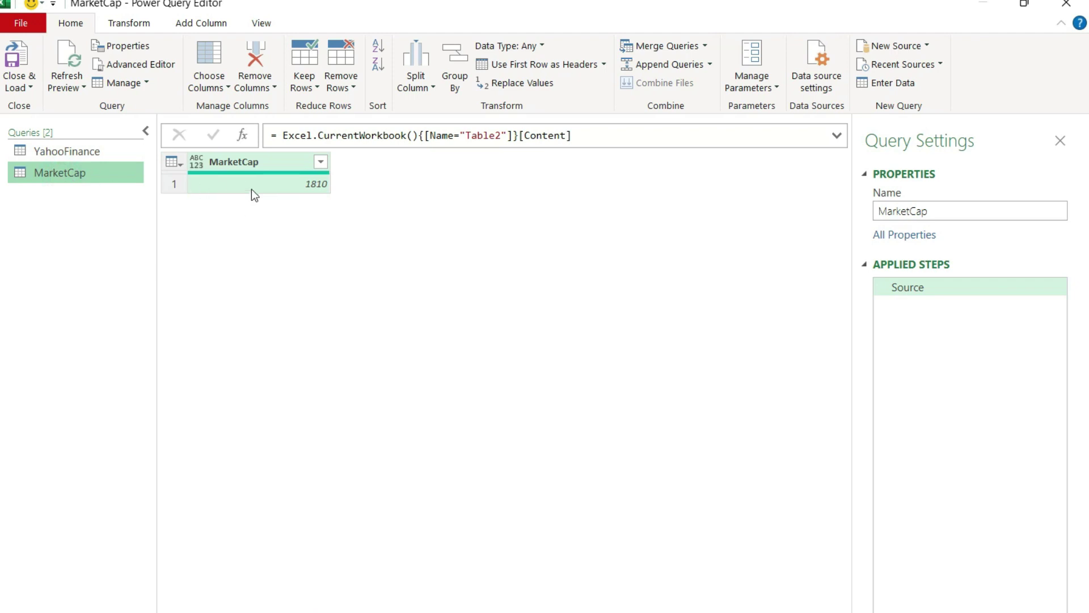
{"action": "left_click", "coordinate": [93, 152]}
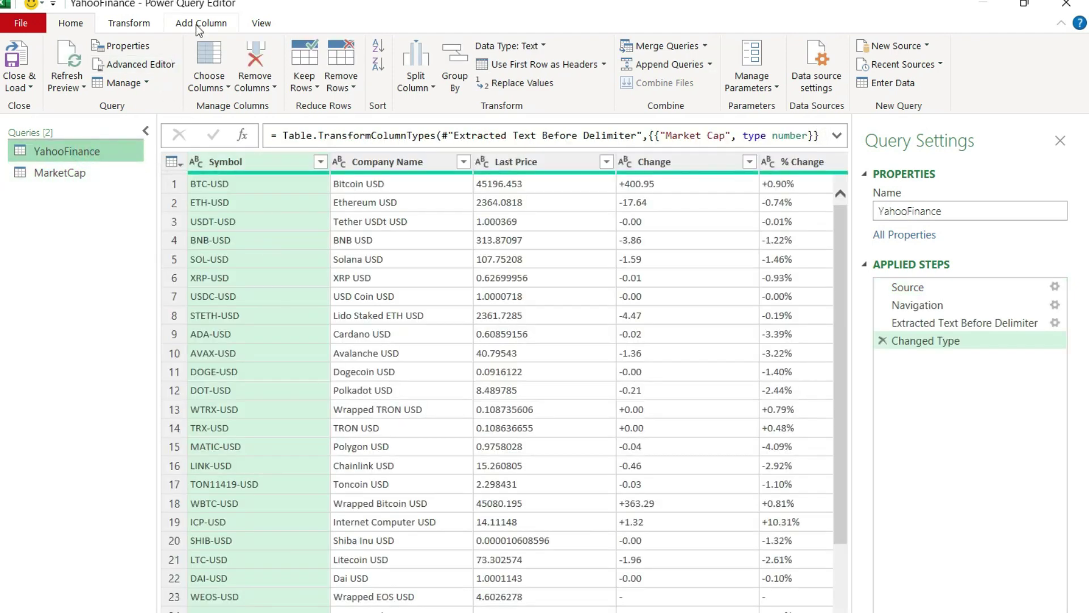
{"action": "left_click", "coordinate": [199, 25]}
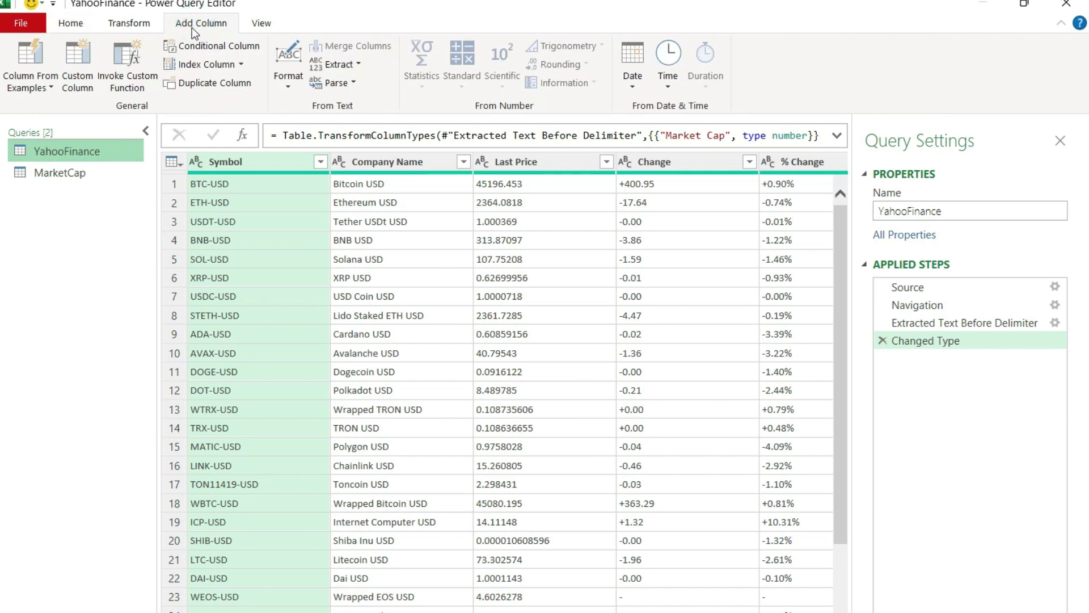
Step: Add a custom column Dominance with formula [Market Cap]/MarketCap[MarketCap]{0}
{"action": "left_click", "coordinate": [74, 67]}
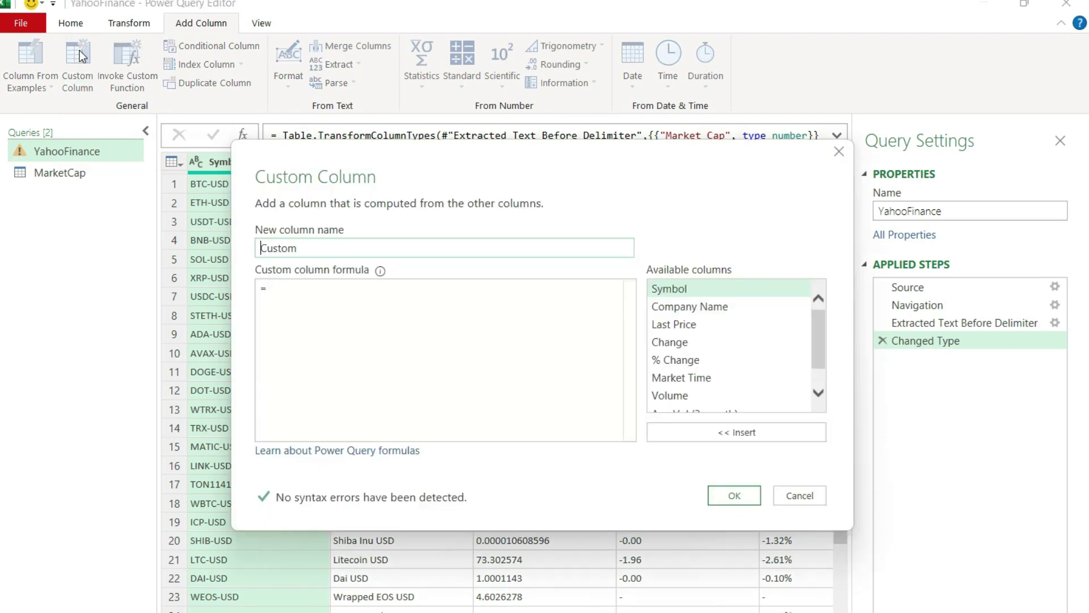
{"action": "double_click", "coordinate": [314, 246]}
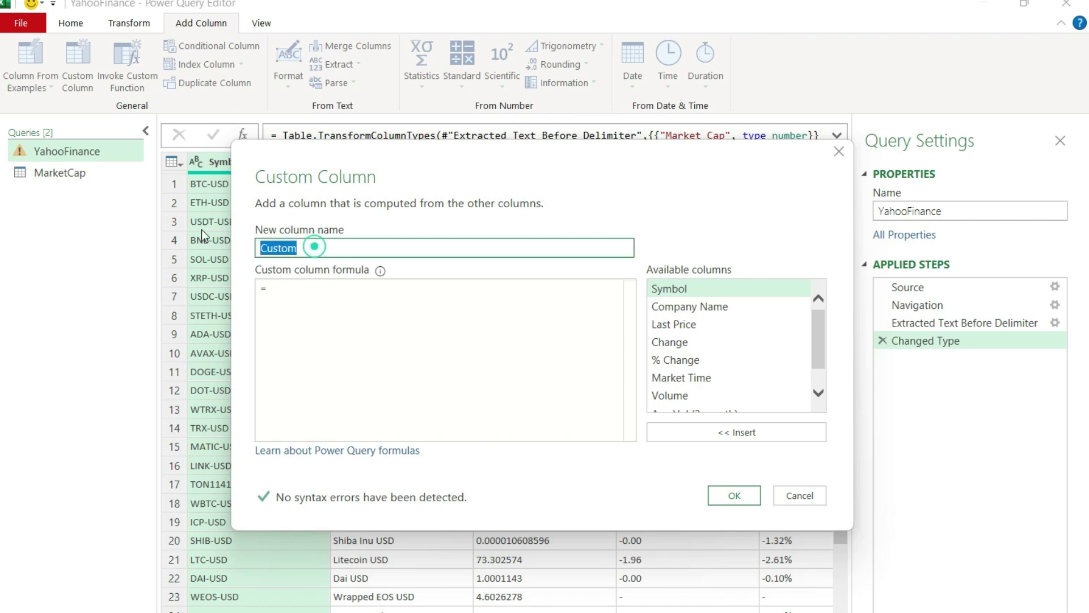
{"action": "type", "text": "Domina"}
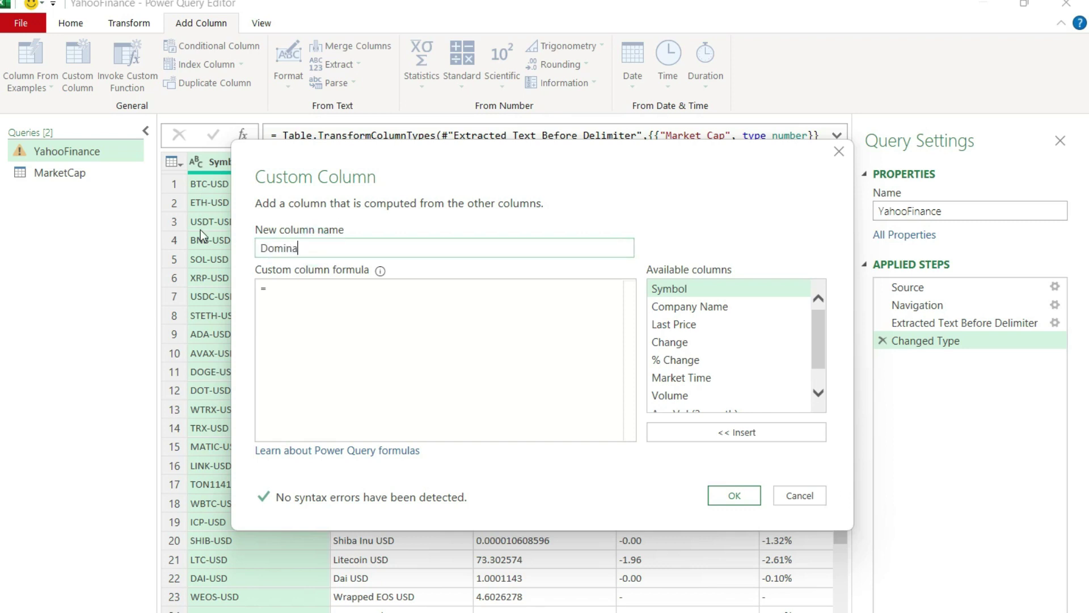
{"action": "type", "text": "nce"}
{"action": "left_click", "coordinate": [303, 298]}
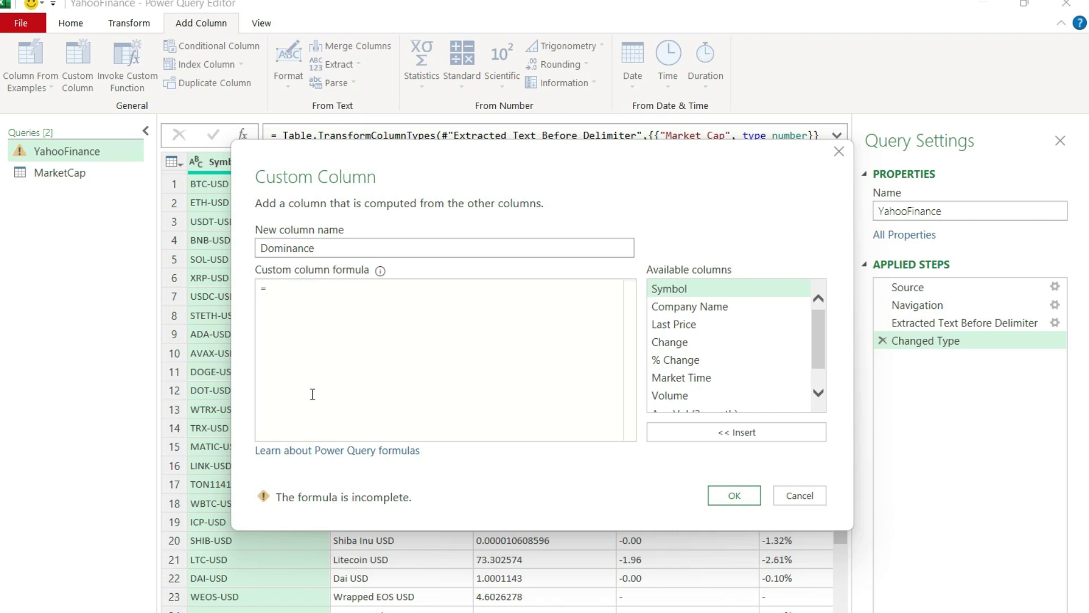
{"action": "left_click", "coordinate": [320, 299]}
{"action": "left_click_drag", "start_coordinate": [817, 331], "coordinate": [822, 376]}
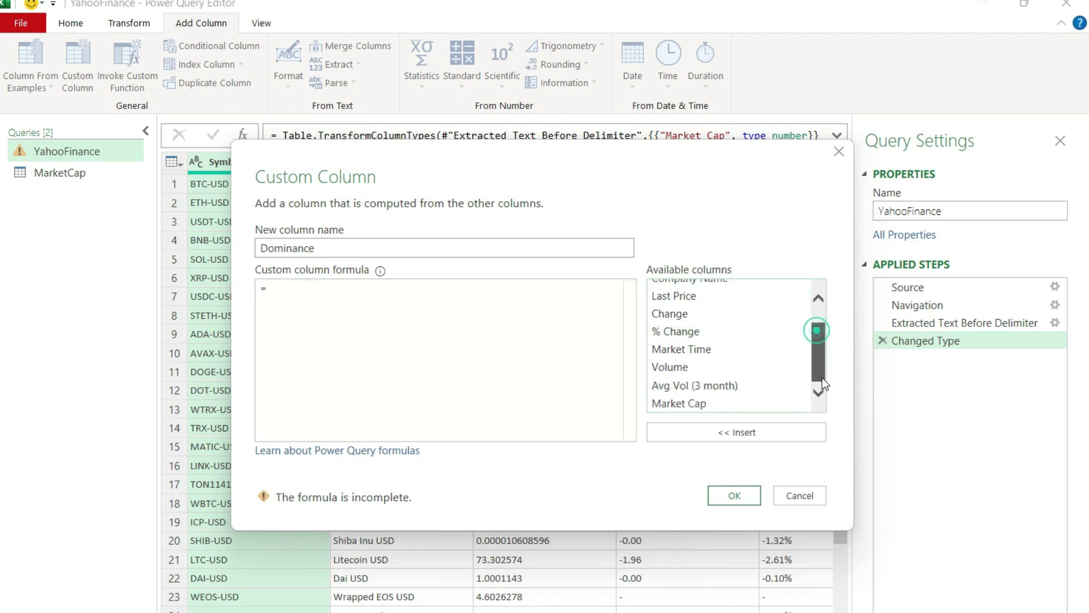
{"action": "double_click", "coordinate": [699, 401]}
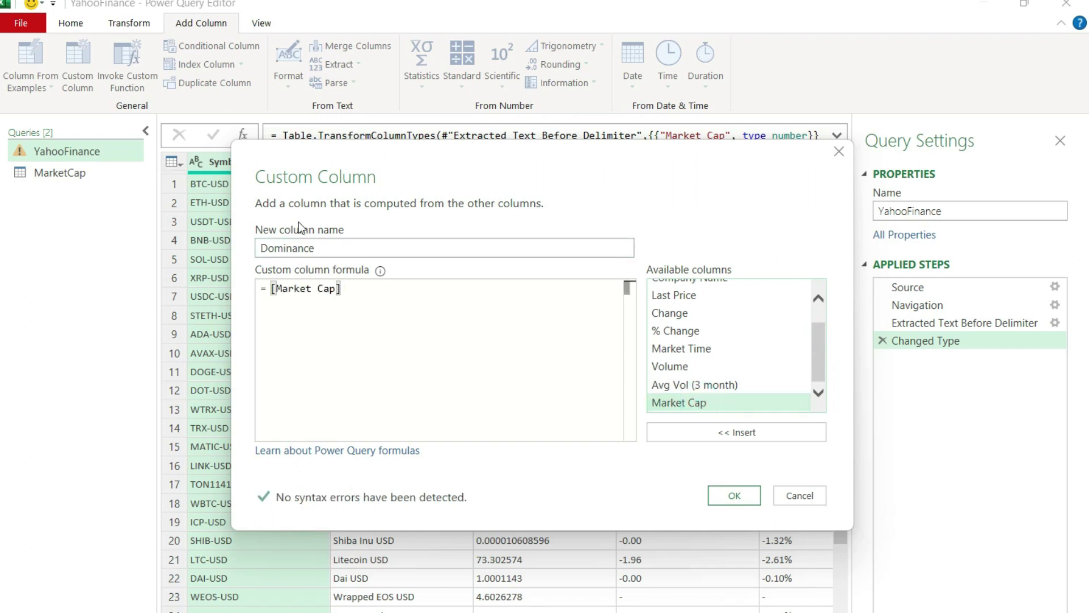
{"action": "type", "text": "/"}
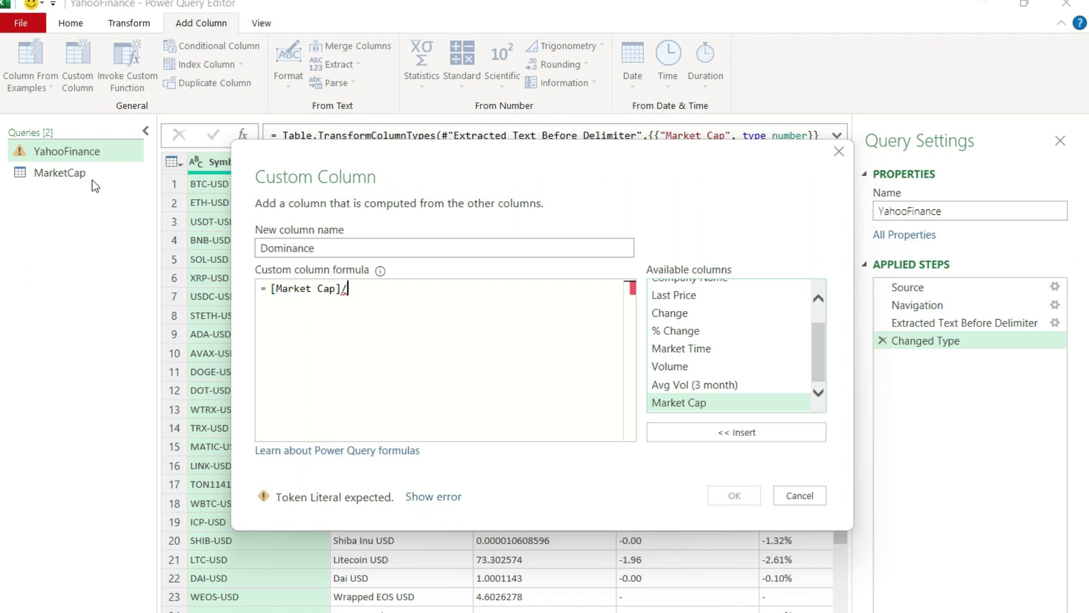
{"action": "type", "text": "Market"}
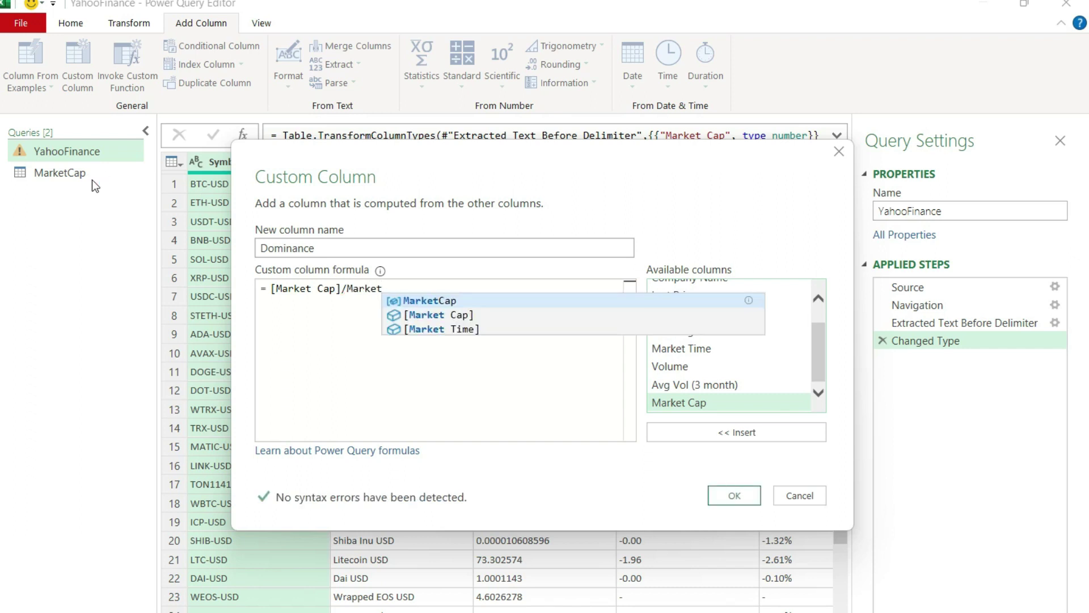
{"action": "key", "text": "Tab"}
{"action": "type", "text": "[Market"}
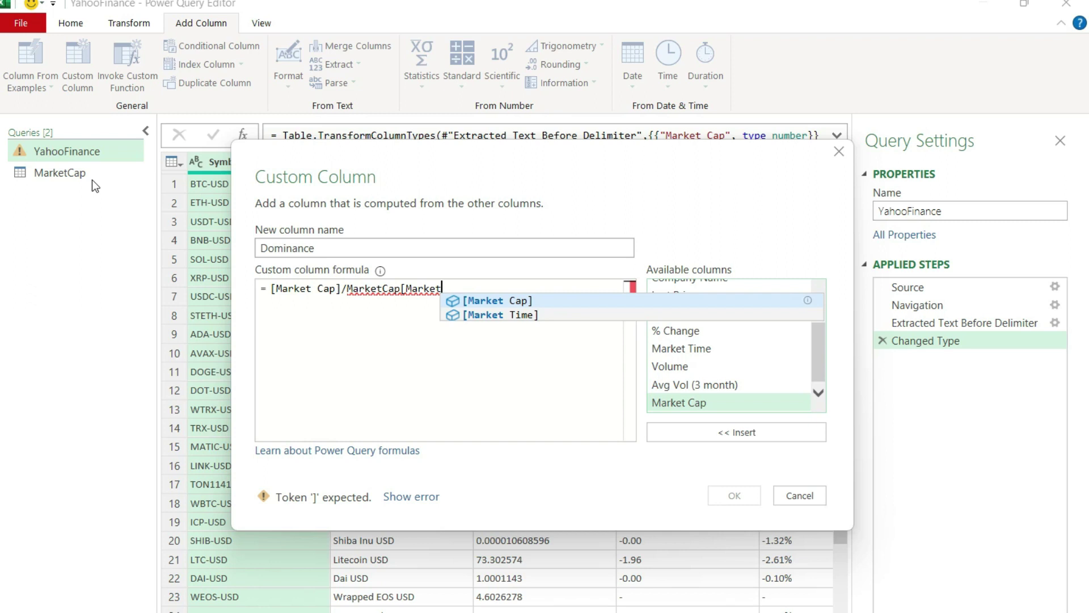
{"action": "type", "text": "Cap]"}
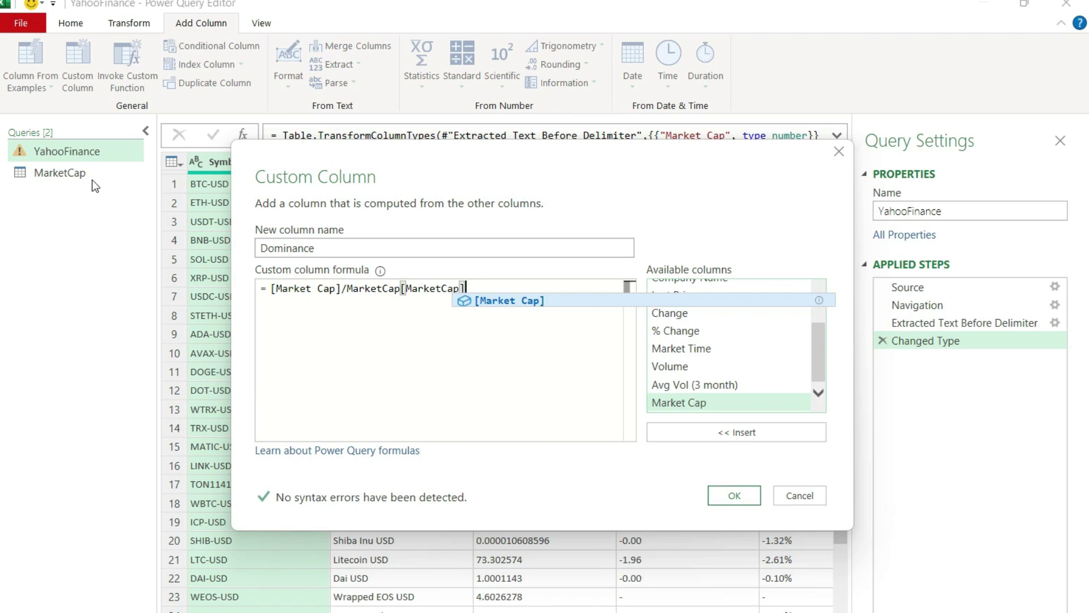
{"action": "type", "text": "{"}
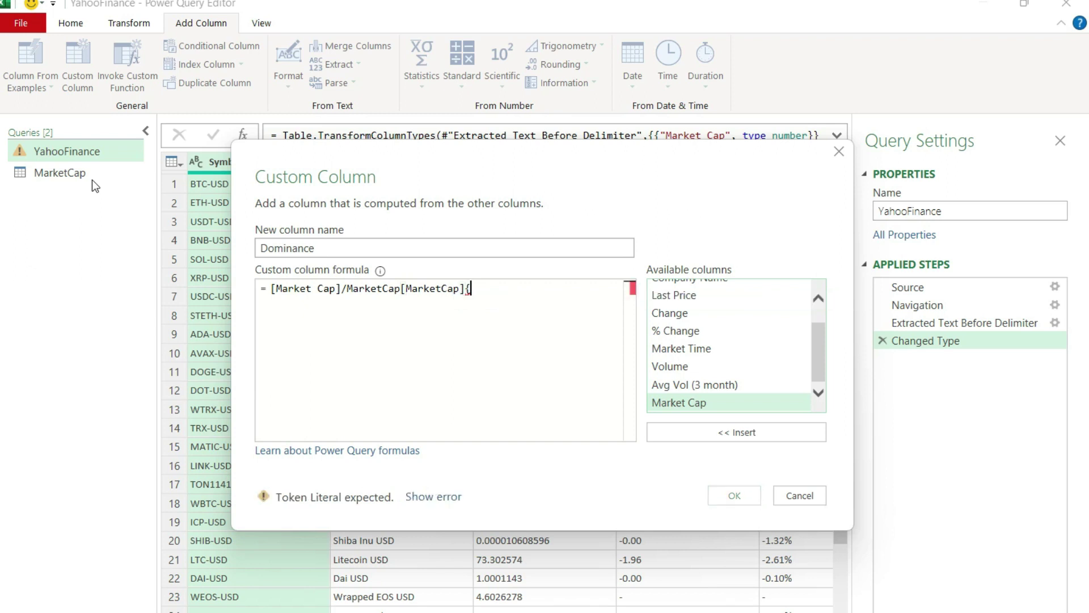
{"action": "type", "text": "0"}
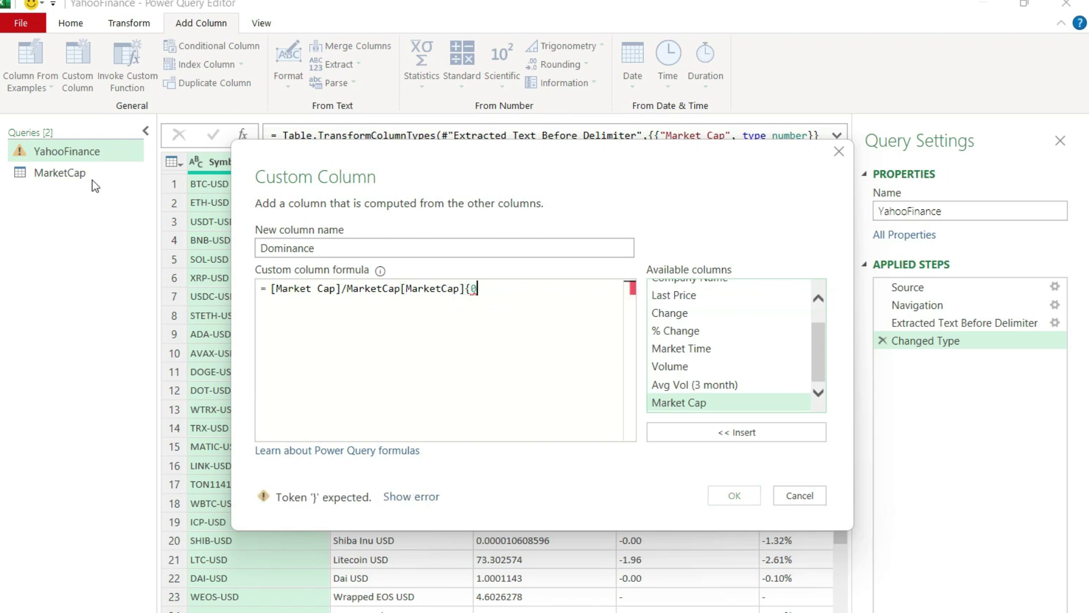
{"action": "type", "text": "}"}
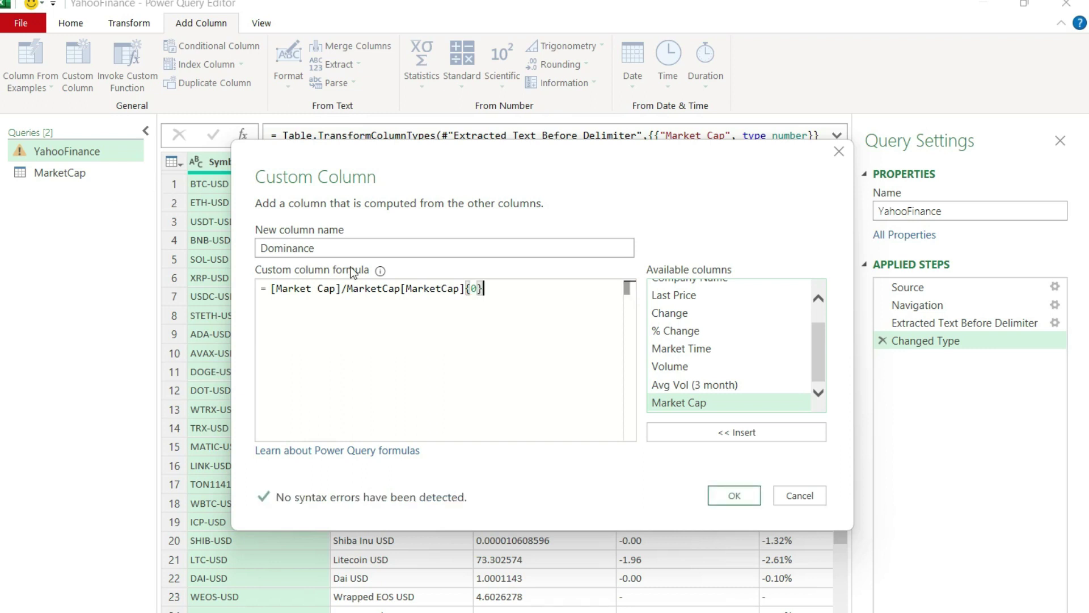
{"action": "left_click", "coordinate": [726, 493]}
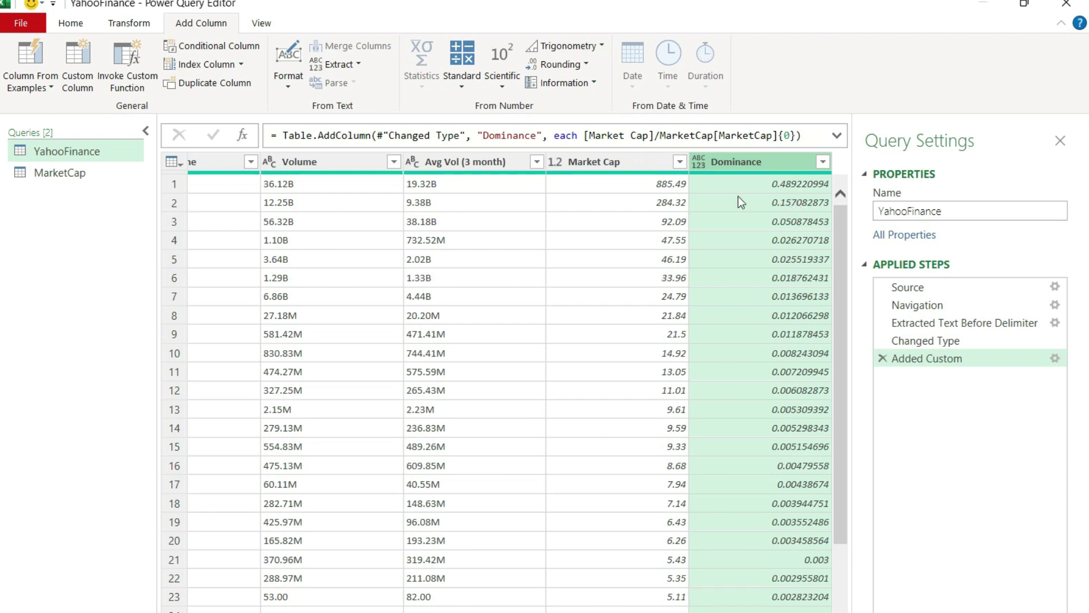
Step: Change the Dominance column type to Percentage, showing 48.92% in the first row
{"action": "left_click", "coordinate": [699, 162]}
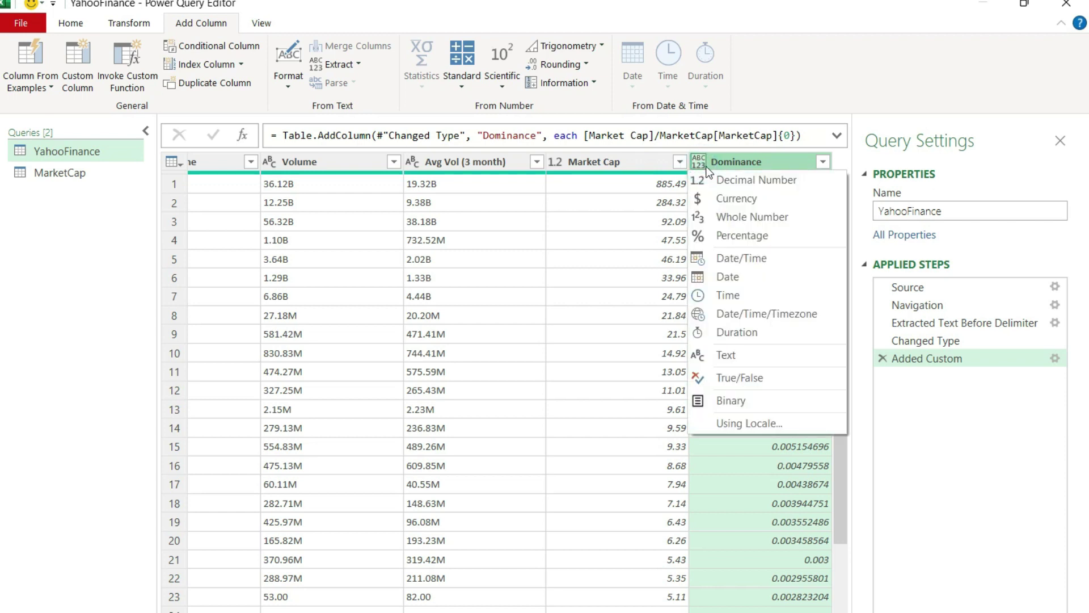
{"action": "left_click", "coordinate": [756, 236]}
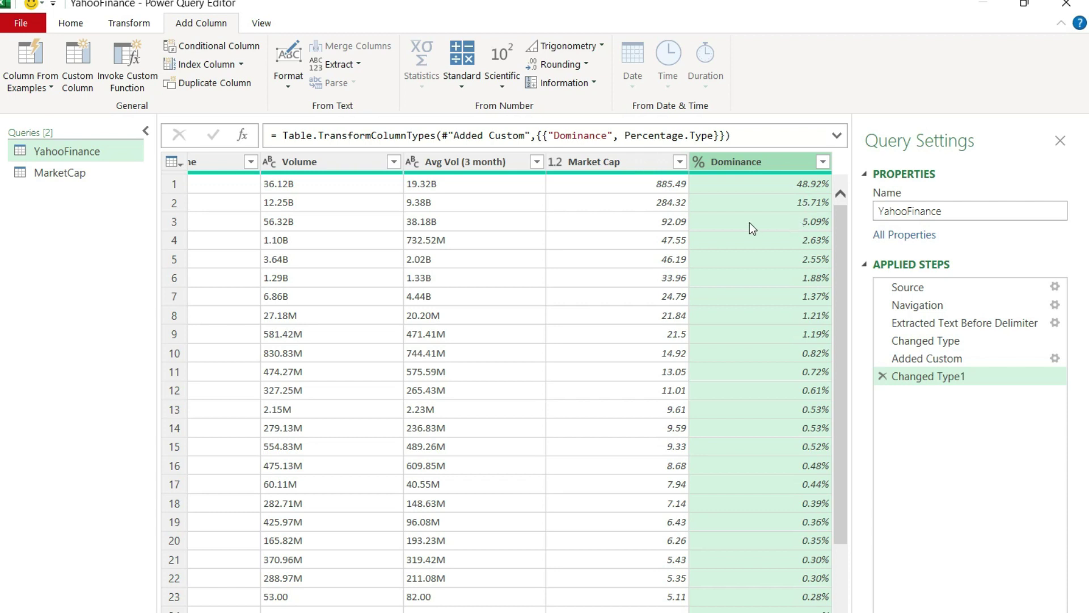
{"action": "left_click", "coordinate": [71, 24]}
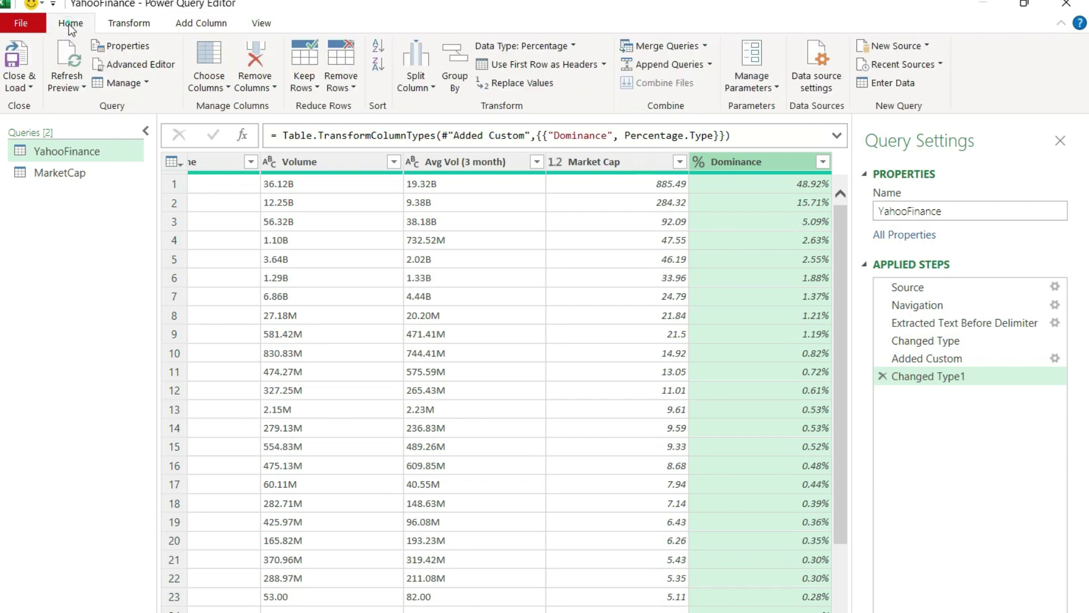
Step: Close & Load both queries, then permanently delete the MarketCap worksheet so it stays connection-only
{"action": "left_click", "coordinate": [21, 56]}
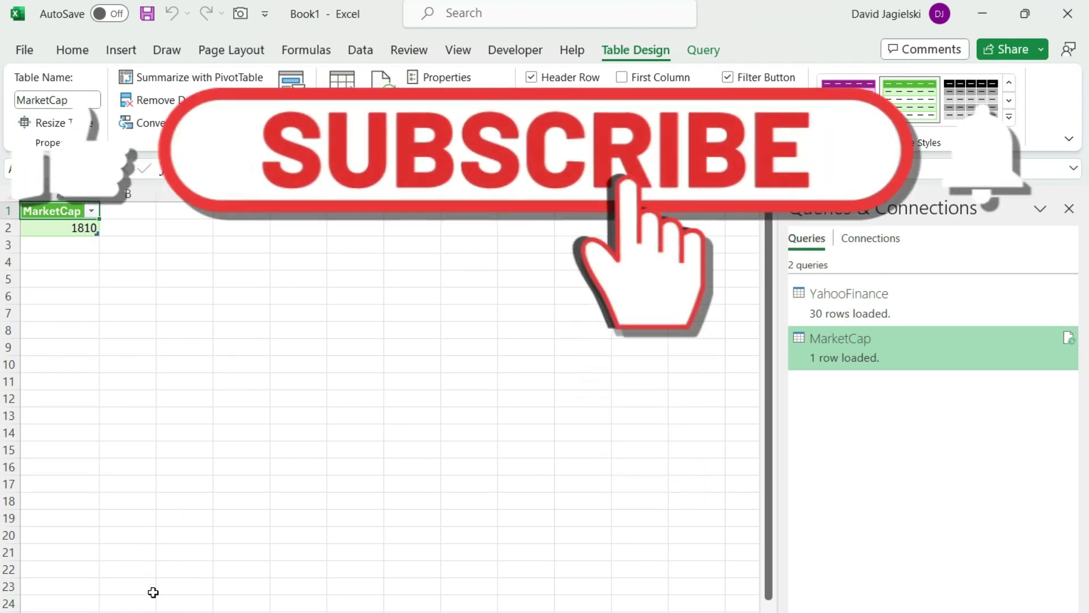
{"action": "right_click", "coordinate": [152, 610]}
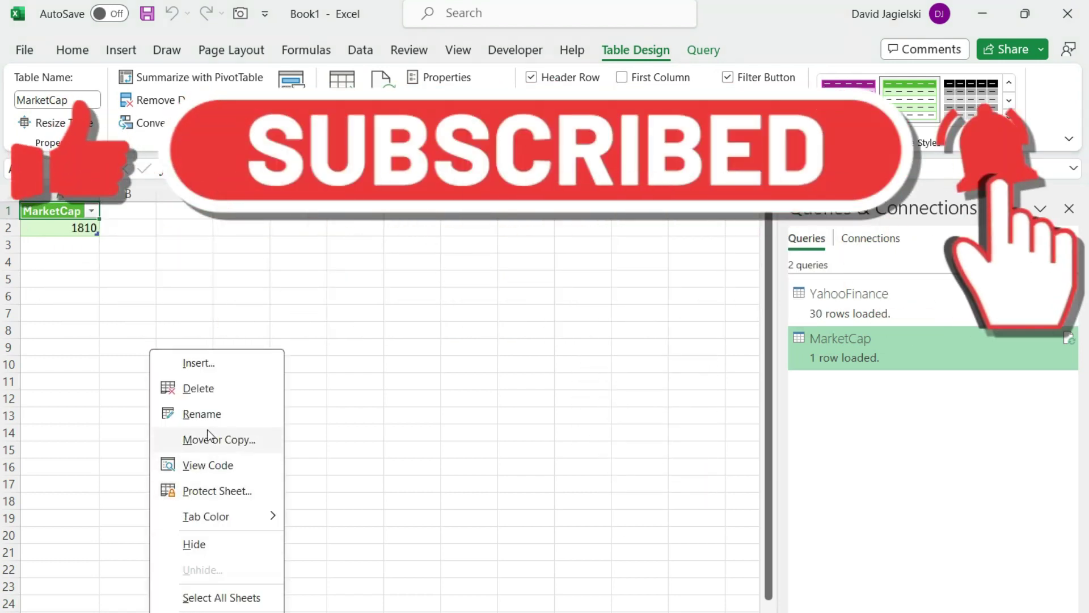
{"action": "left_click", "coordinate": [202, 388]}
{"action": "left_click", "coordinate": [508, 395]}
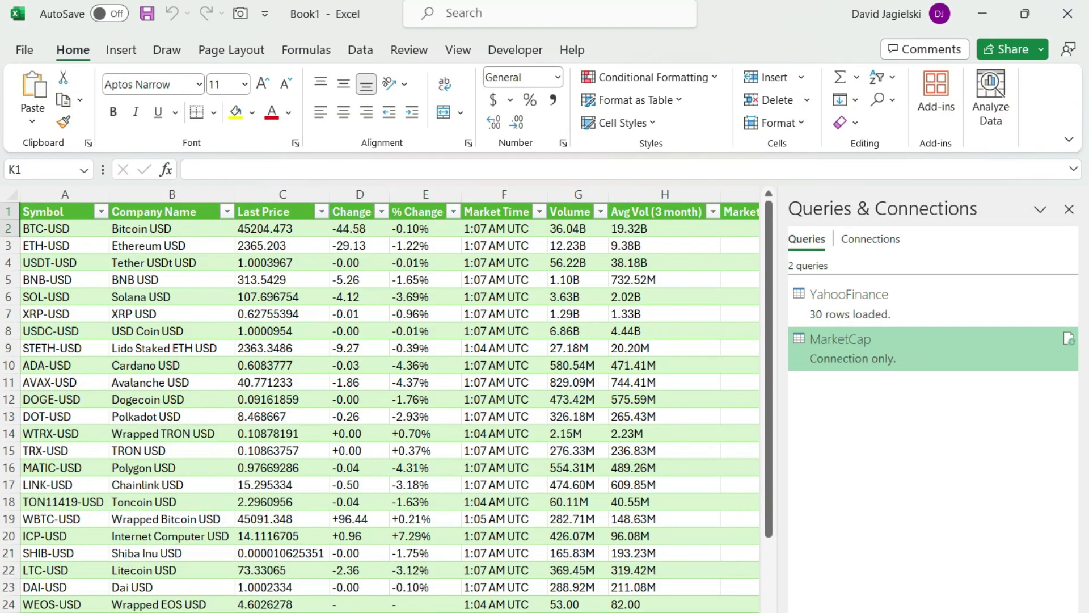
Step: Format the Dominance column as whole percentages, e.g. 49%, 16%, 5%
{"action": "key", "text": "ctrl+Page_Up"}
{"action": "key", "text": "ctrl+Page_Down"}
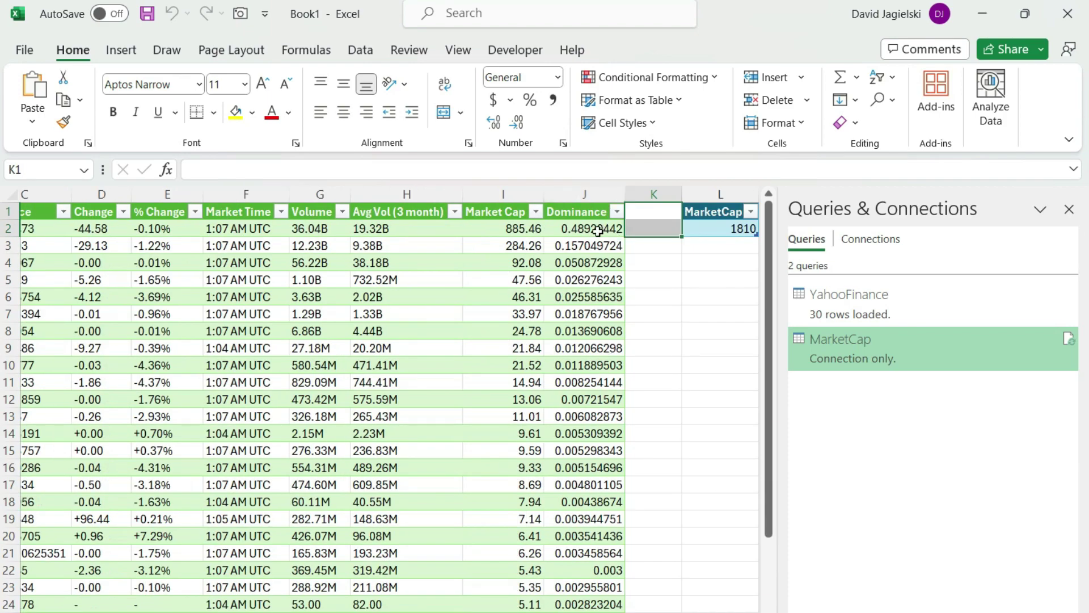
{"action": "left_click", "coordinate": [591, 195]}
{"action": "left_click", "coordinate": [530, 100]}
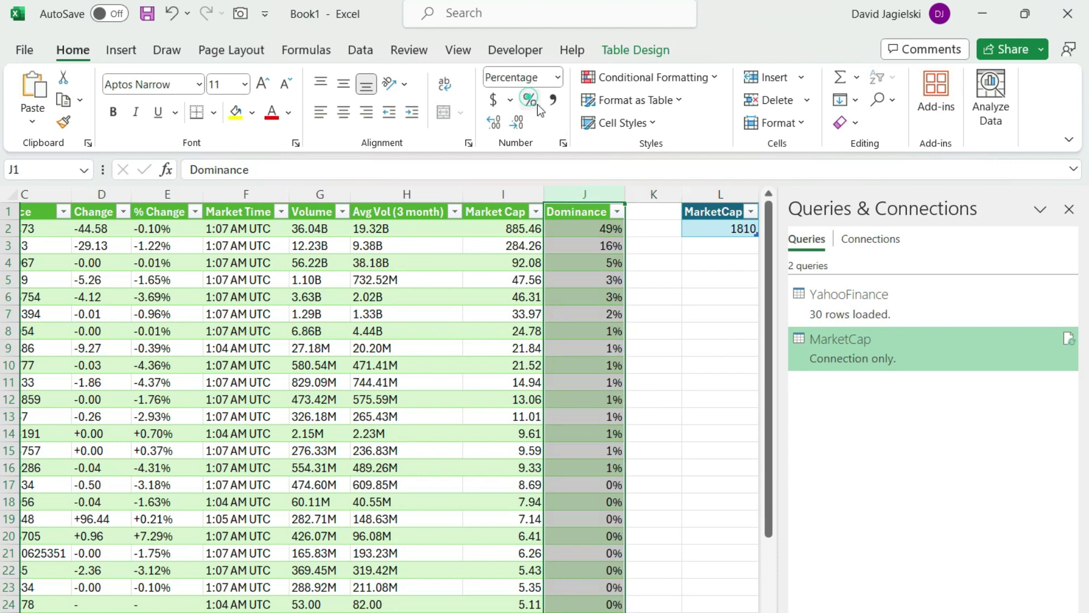
{"action": "left_click", "coordinate": [716, 269]}
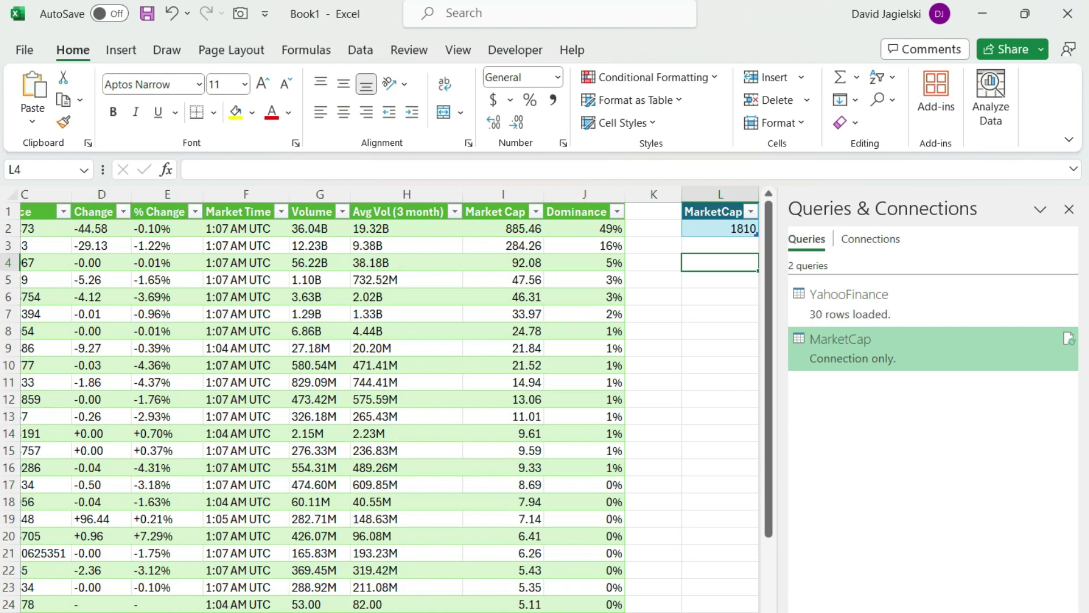
{"action": "scroll", "coordinate": [352, 409], "scroll_direction": "left", "scroll_amount": 3}
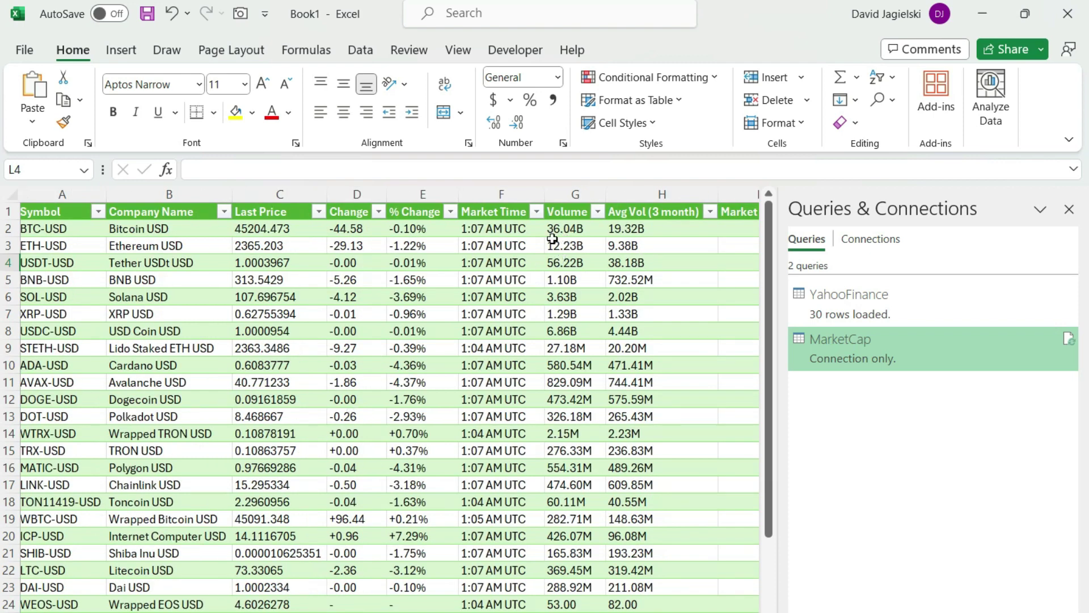
{"action": "scroll", "coordinate": [377, 374], "scroll_direction": "right", "scroll_amount": 3}
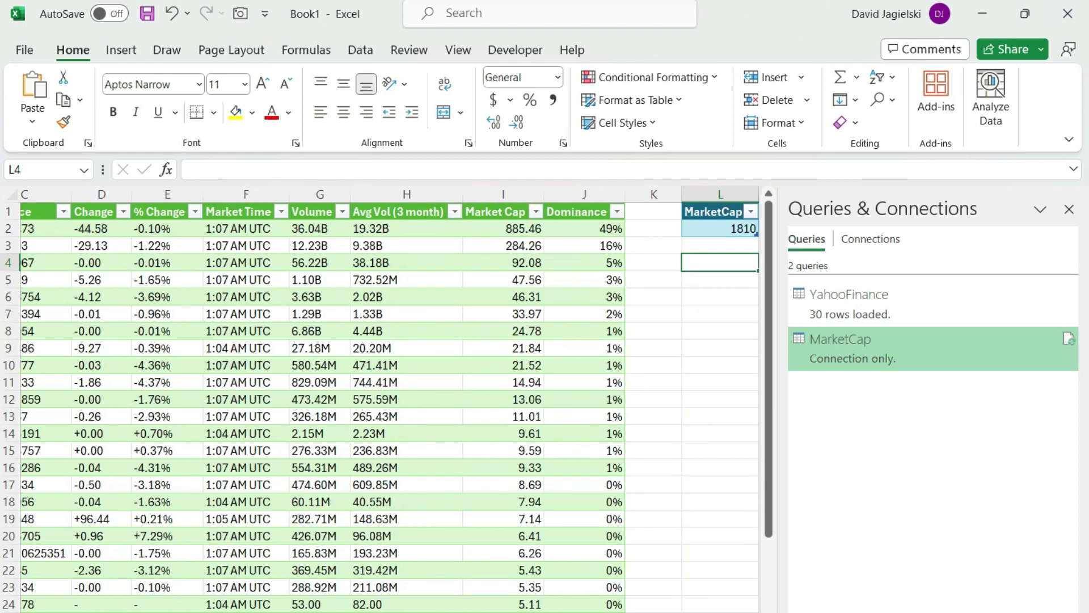
Step: Test a Dominance formula in L5 dividing I2 by the MarketCap value, then clear it and close the Queries & Connections pane
{"action": "left_click", "coordinate": [700, 281]}
{"action": "type", "text": "="}
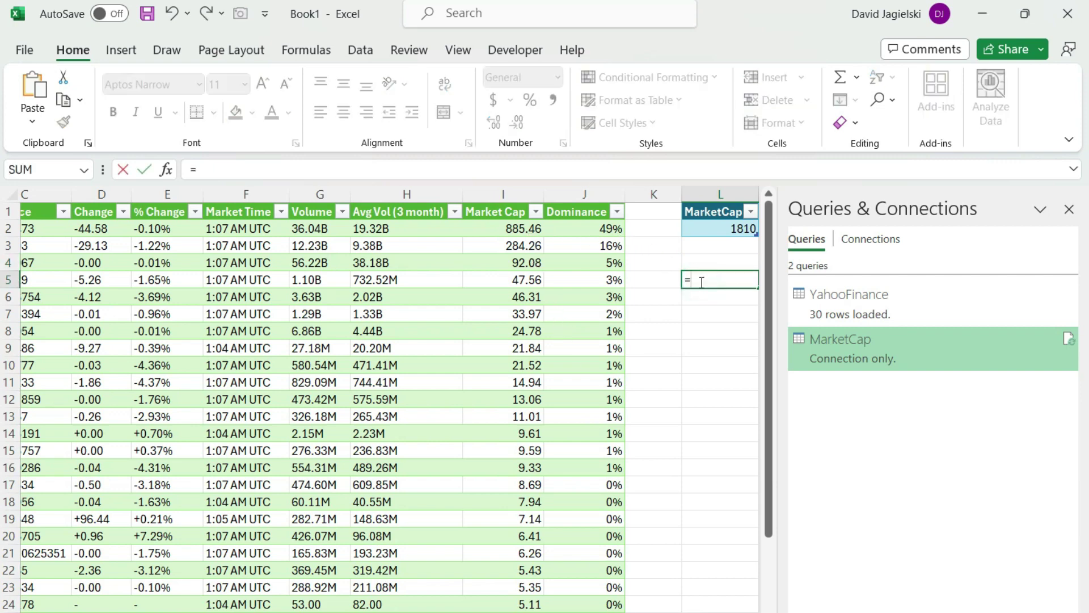
{"action": "key", "text": "Left"}
{"action": "key", "text": "Left"}
{"action": "key", "text": "Up"}
{"action": "key", "text": "Up"}
{"action": "key", "text": "Up"}
{"action": "key", "text": "Left"}
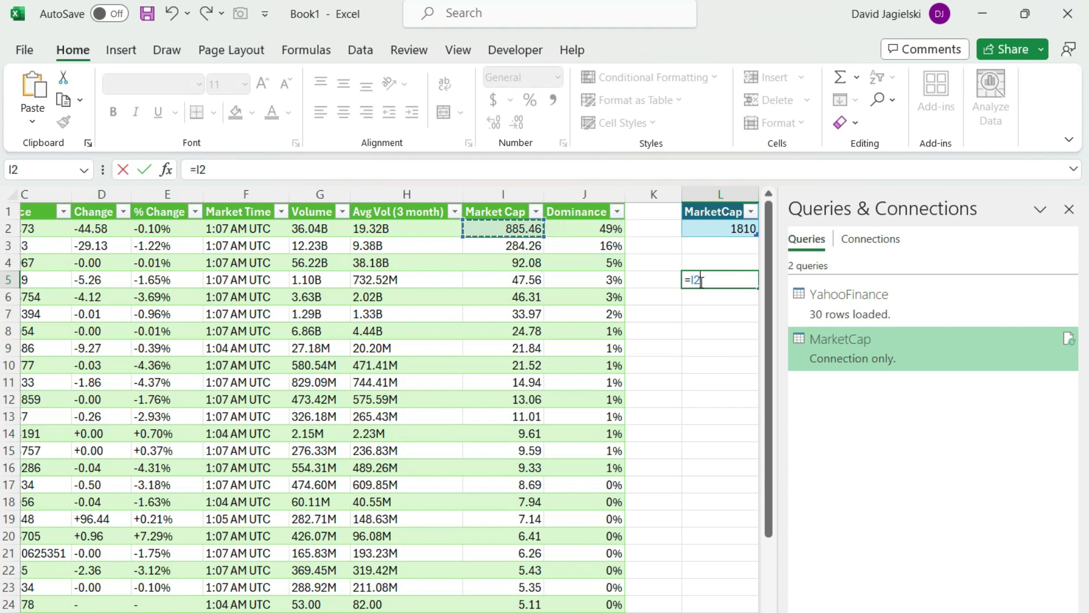
{"action": "type", "text": "/"}
{"action": "key", "text": "Up"}
{"action": "key", "text": "Up"}
{"action": "key", "text": "Up"}
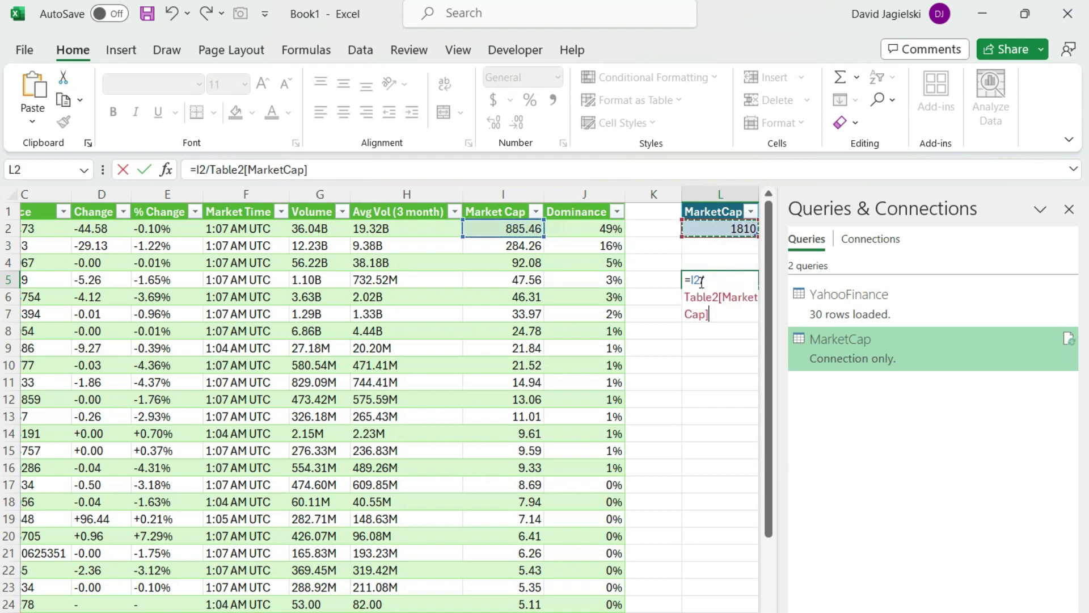
{"action": "key", "text": "Return"}
{"action": "left_click", "coordinate": [700, 282]}
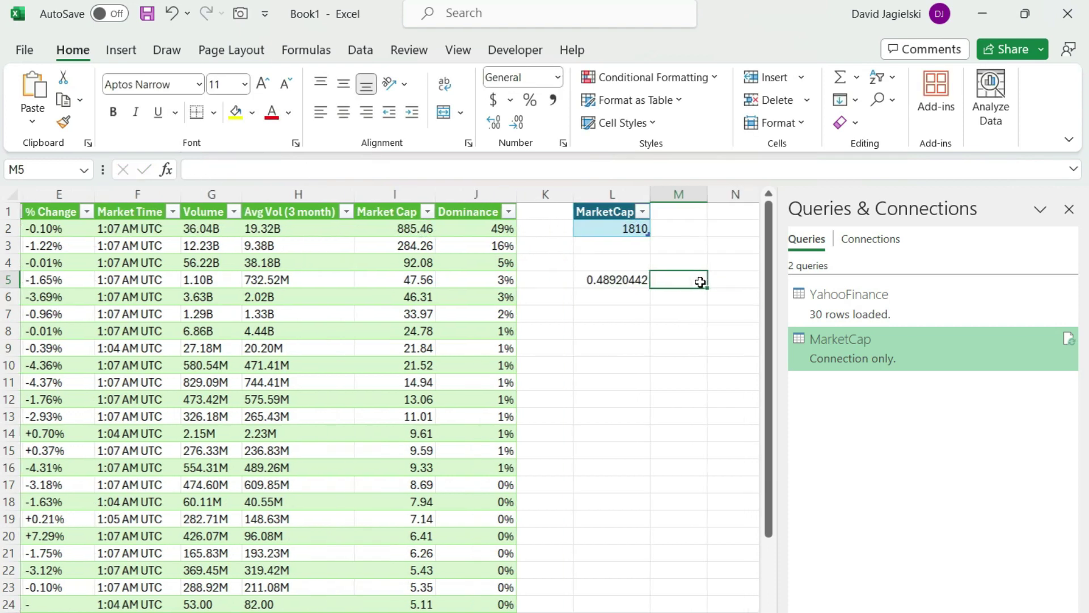
{"action": "key", "text": "Delete"}
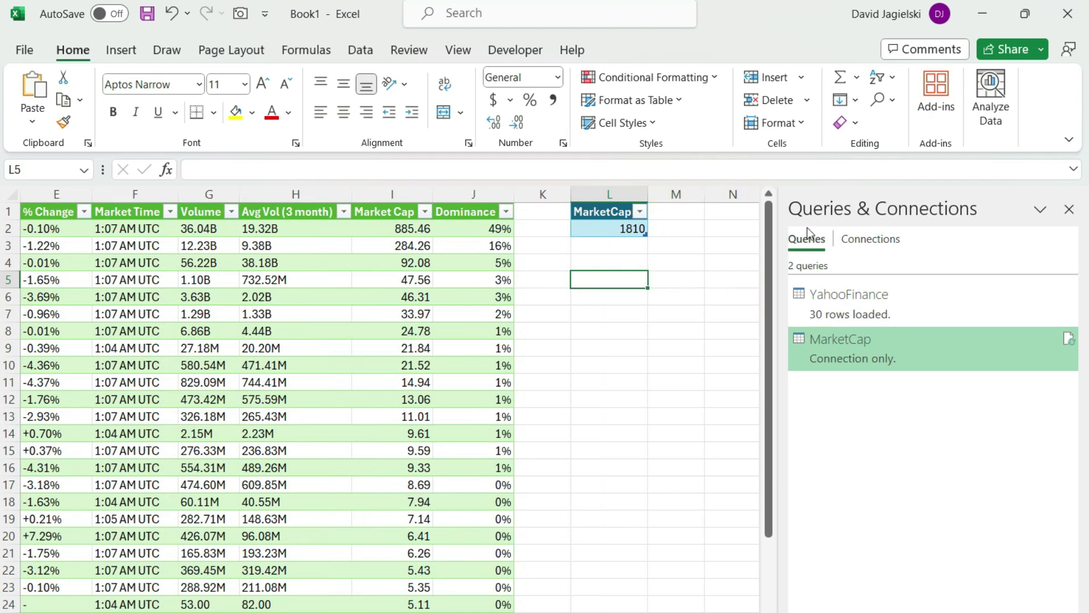
{"action": "left_click", "coordinate": [1070, 211]}
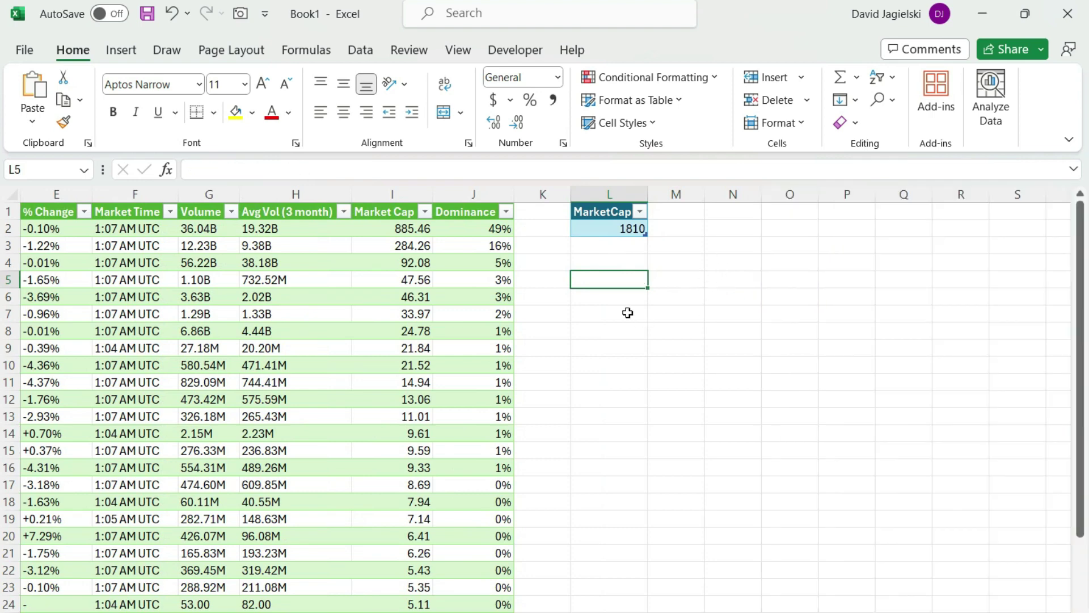
Step: Select the MarketCap input value 1810 and bring up the Data tab's refresh commands
{"action": "left_click", "coordinate": [615, 233]}
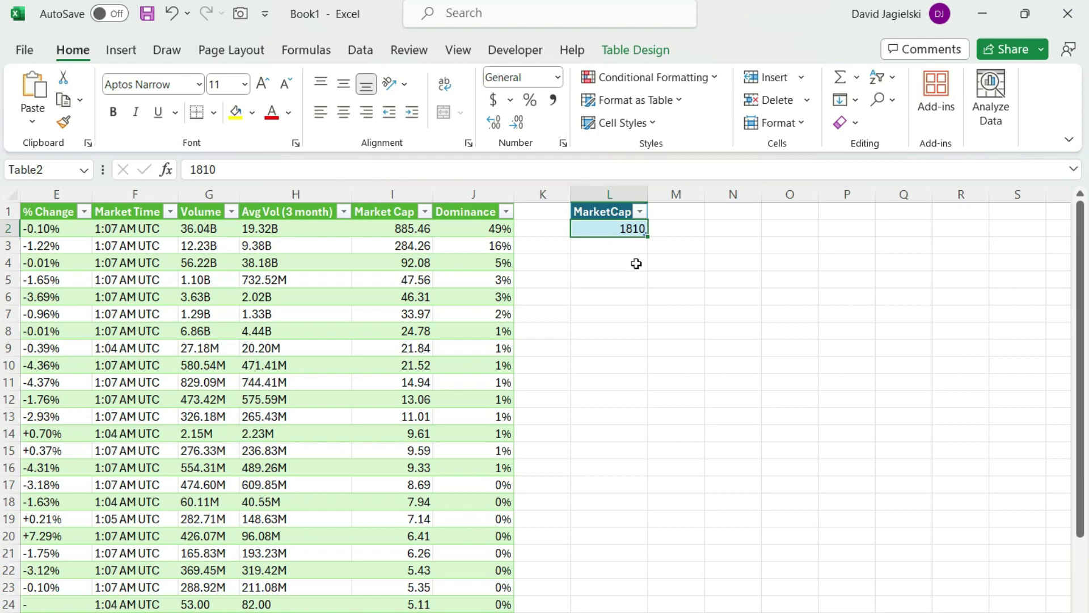
{"action": "left_click", "coordinate": [370, 52]}
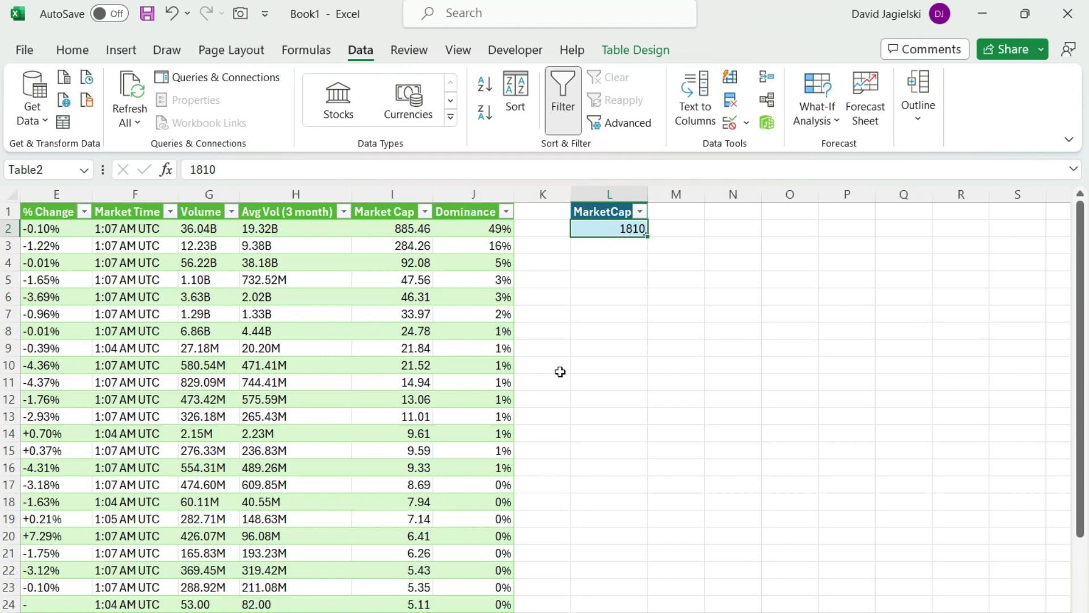
{"action": "scroll", "coordinate": [478, 331], "scroll_direction": "down", "scroll_amount": 5}
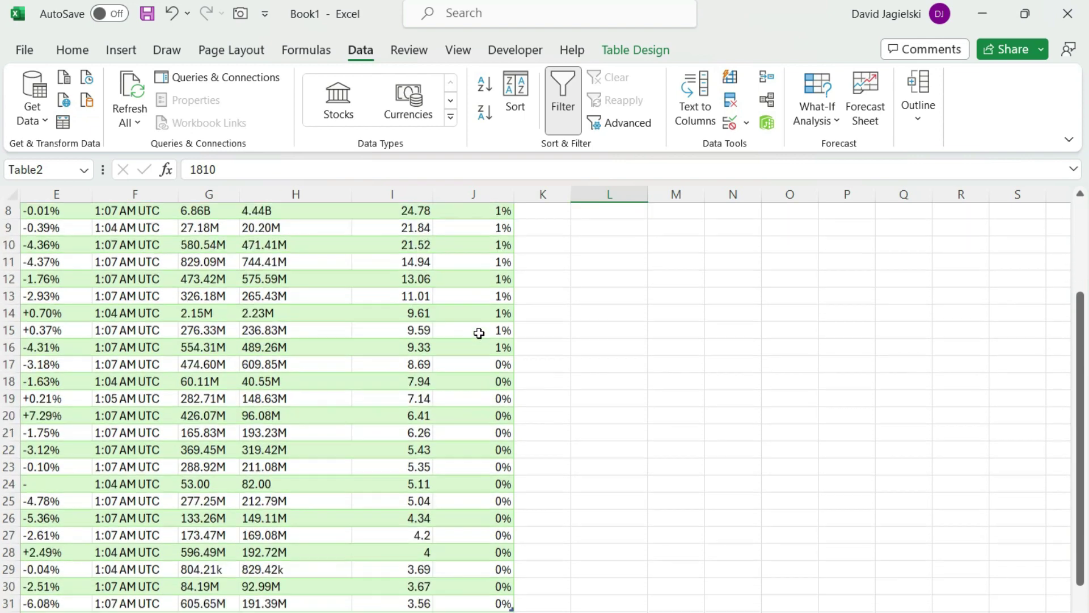
{"action": "scroll", "coordinate": [484, 339], "scroll_direction": "up", "scroll_amount": 4}
{"action": "scroll", "coordinate": [484, 339], "scroll_direction": "up", "scroll_amount": 1}
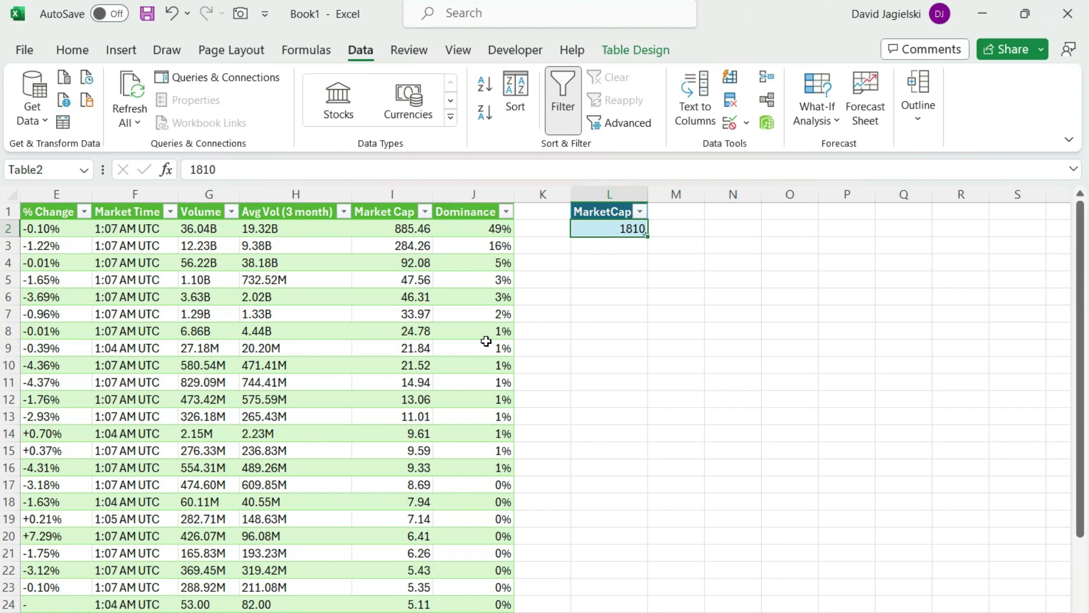
{"action": "scroll", "coordinate": [686, 437], "scroll_direction": "left", "scroll_amount": 4}
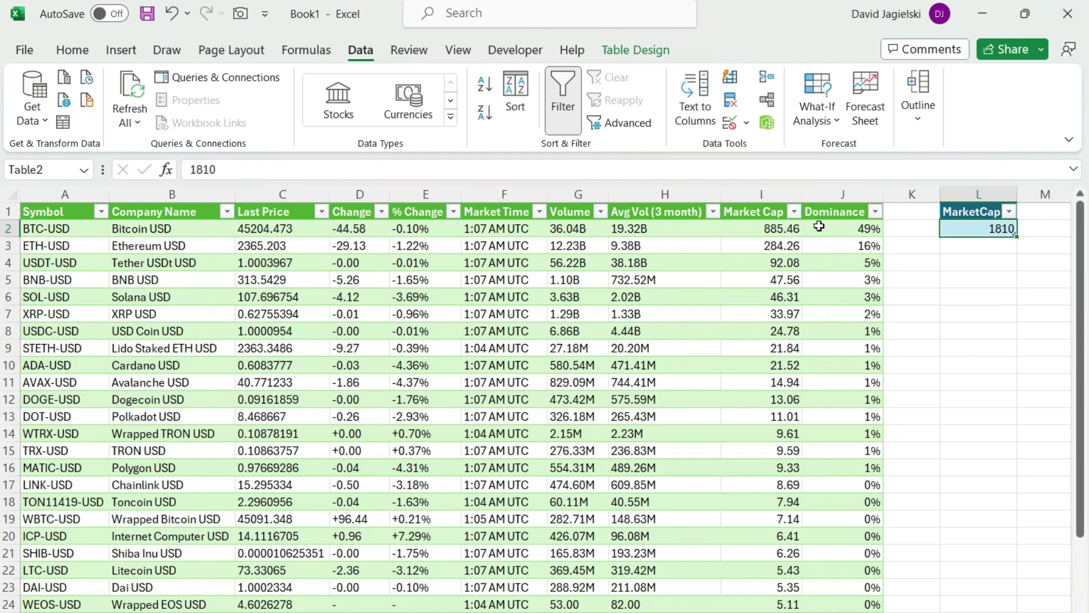
{"action": "left_click", "coordinate": [862, 233]}
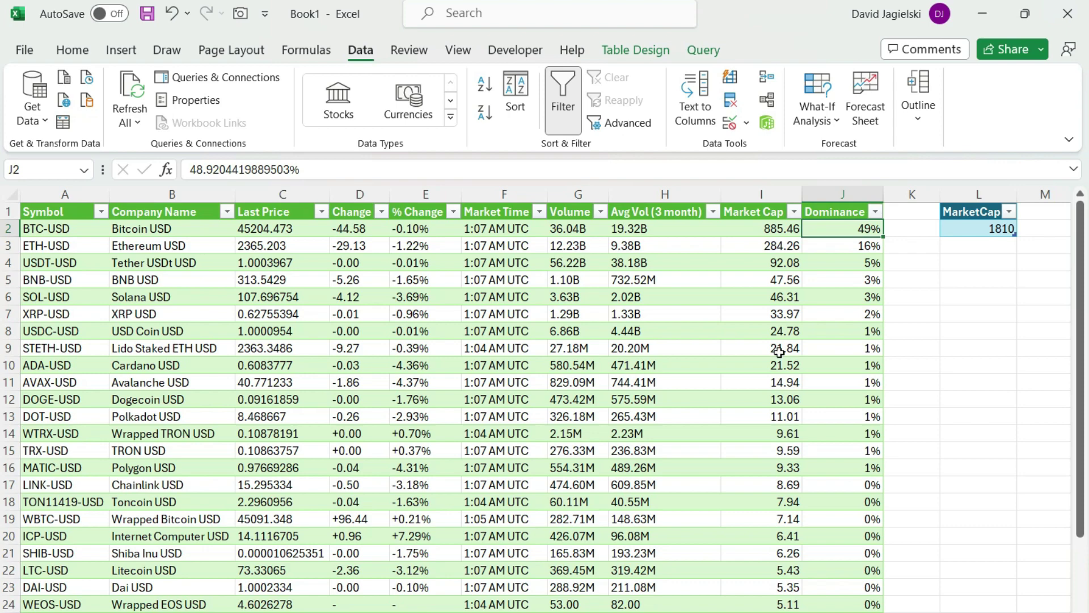
{"action": "left_click", "coordinate": [965, 231]}
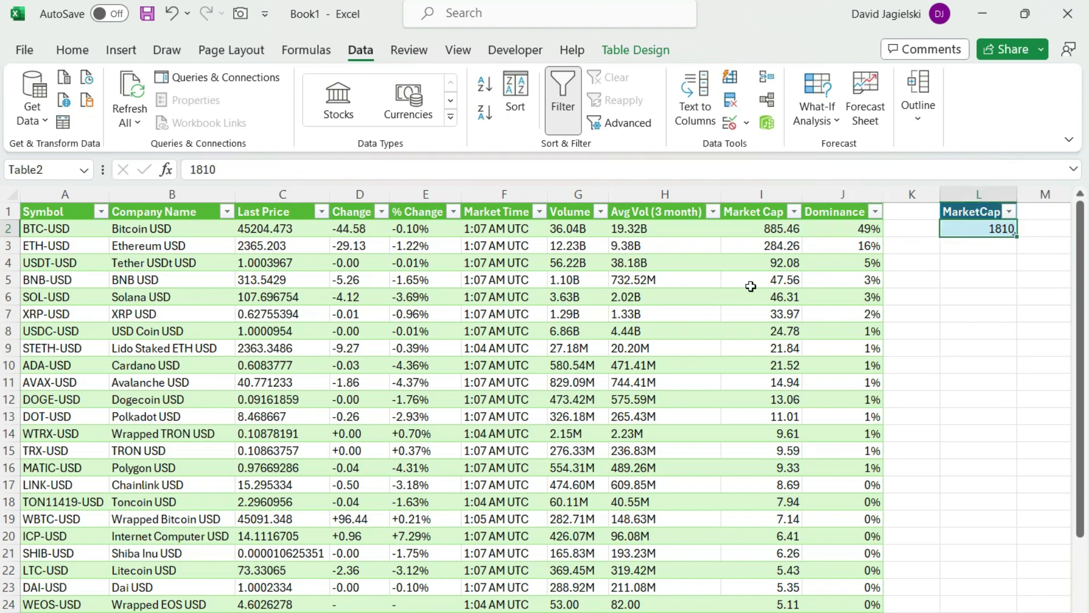
{"action": "right_click", "coordinate": [733, 283]}
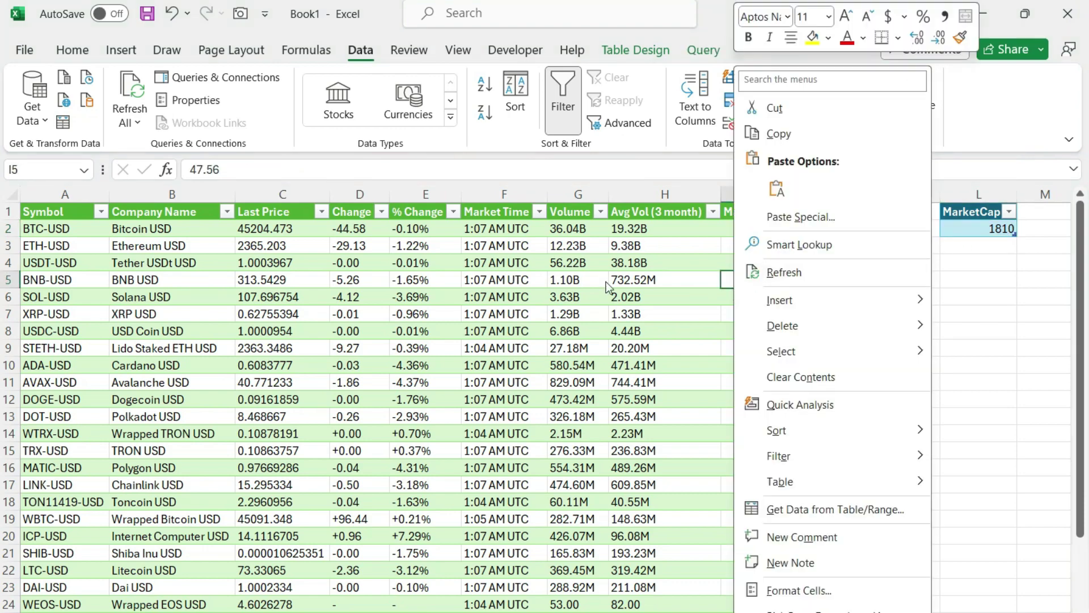
{"action": "key", "text": "Escape"}
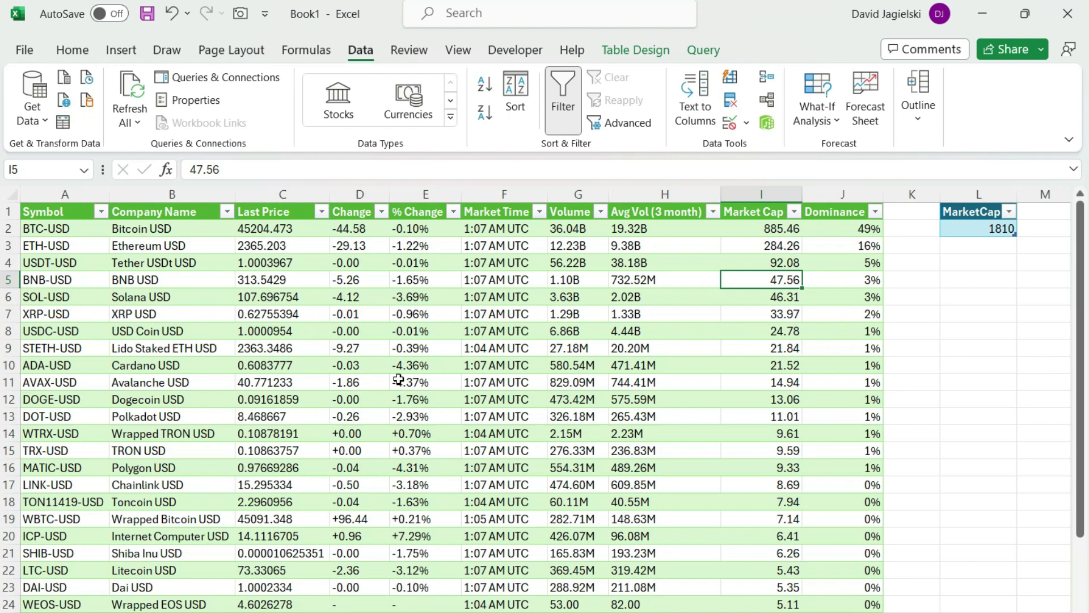
{"action": "scroll", "coordinate": [457, 369], "scroll_direction": "down", "scroll_amount": 4}
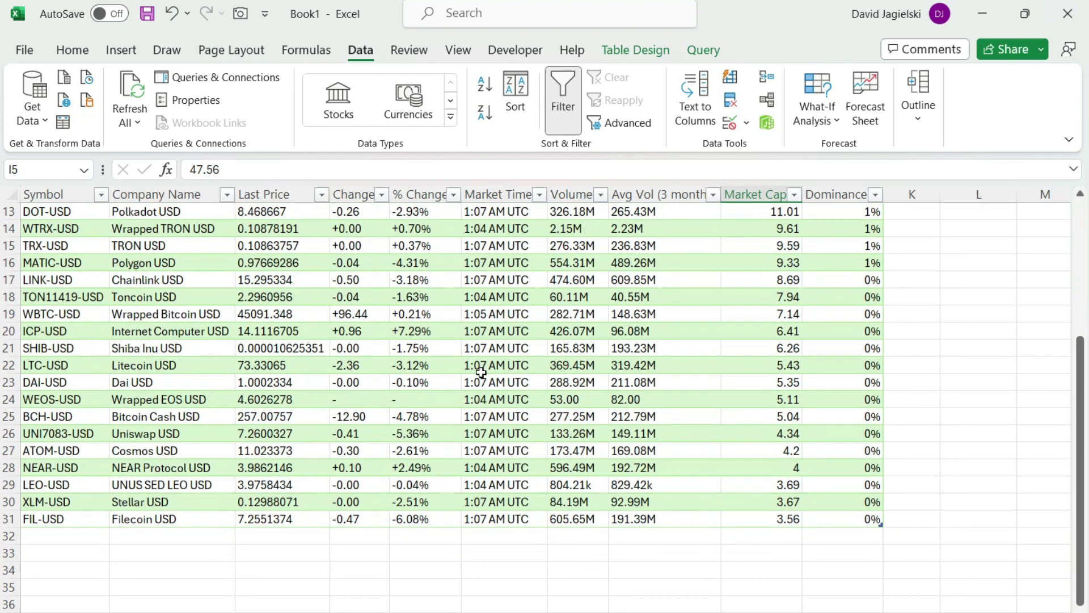
{"action": "scroll", "coordinate": [505, 363], "scroll_direction": "up", "scroll_amount": 4}
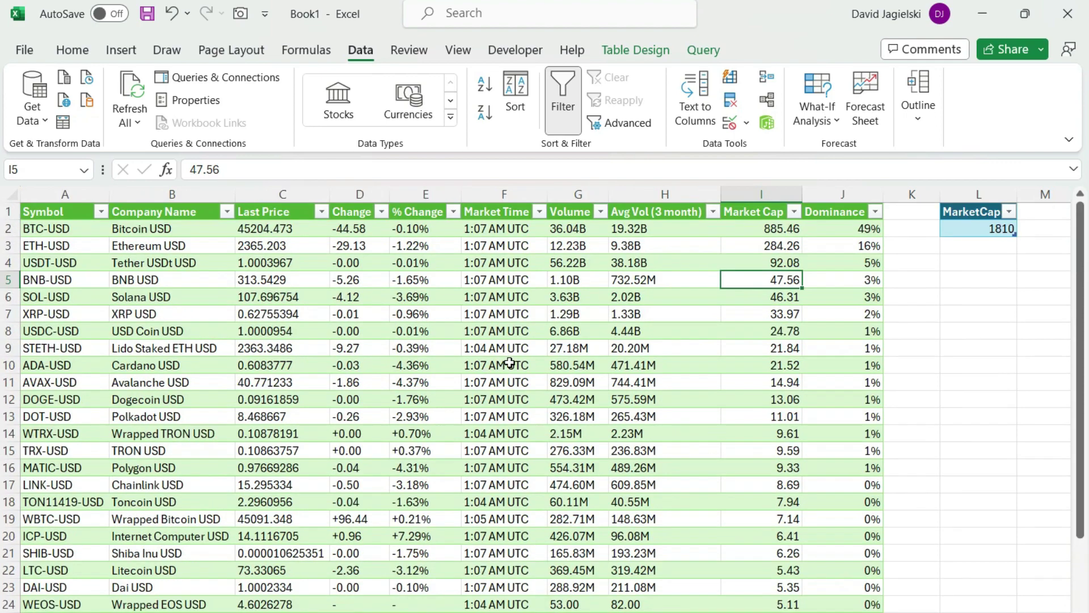